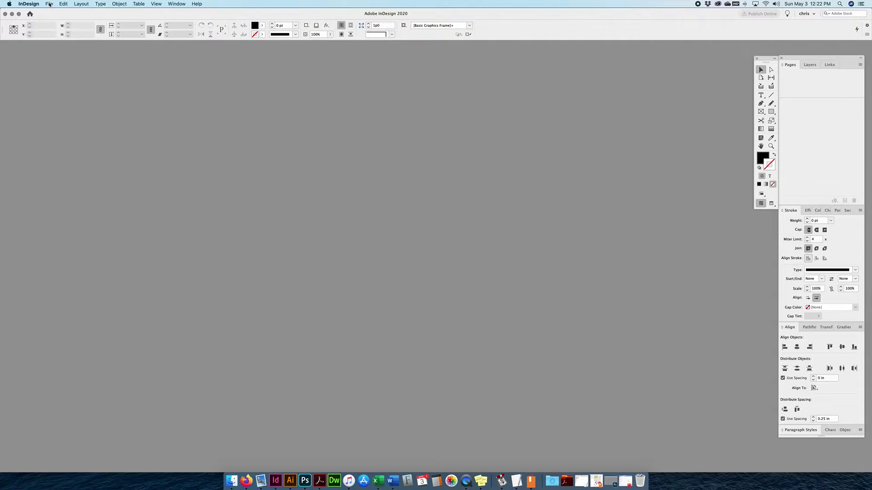
Create a new 8.5 × 11 in letter document with facing pages and inch units
left_click(49, 4)
mouse_move(57, 15)
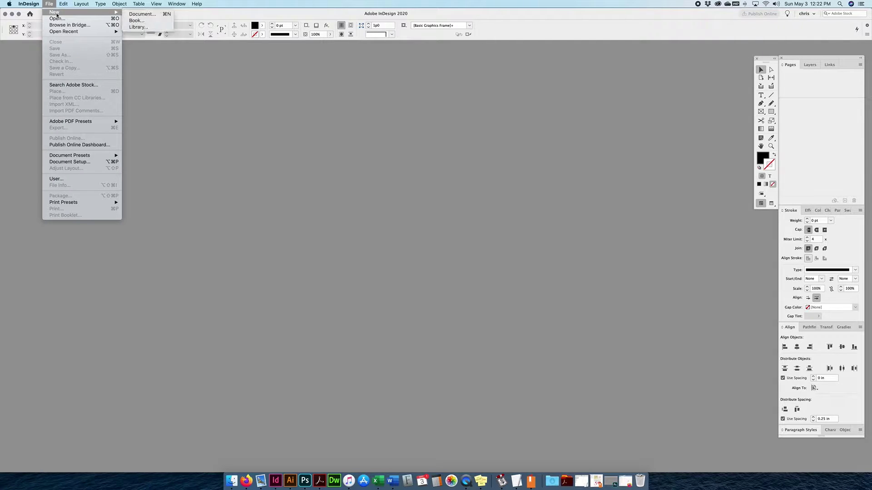
left_click(142, 14)
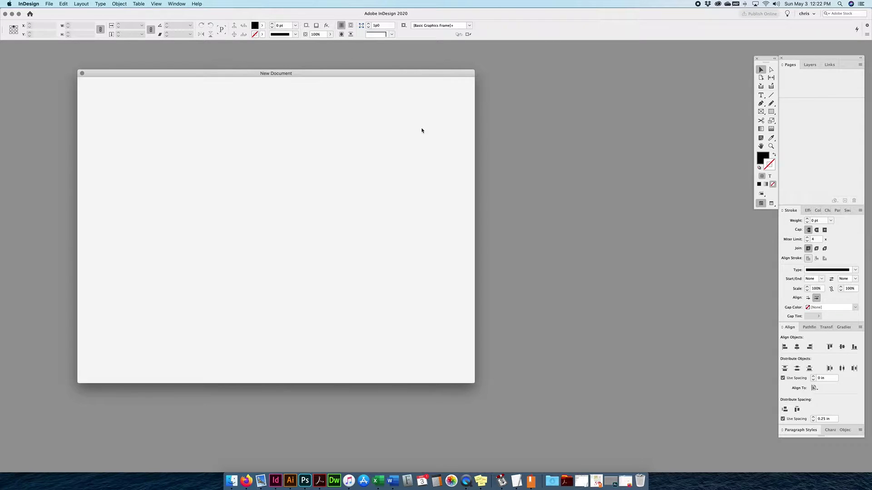
left_click(423, 175)
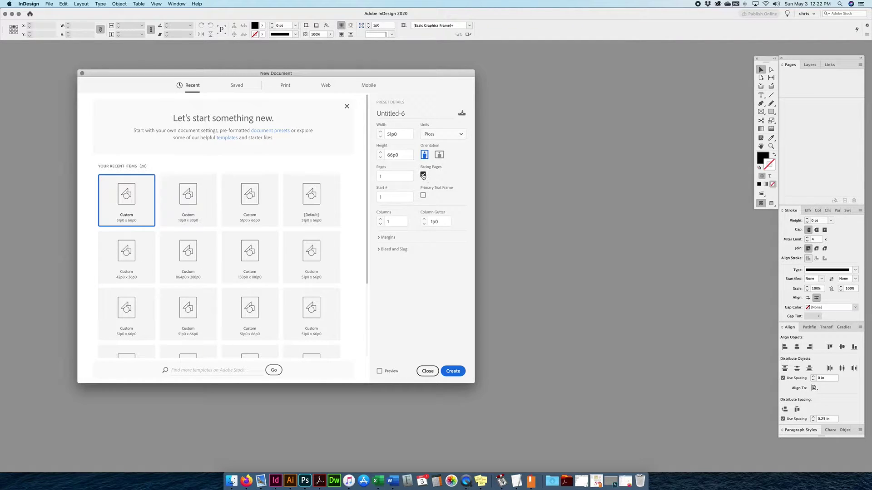
left_click(429, 136)
left_click(431, 170)
left_click(455, 371)
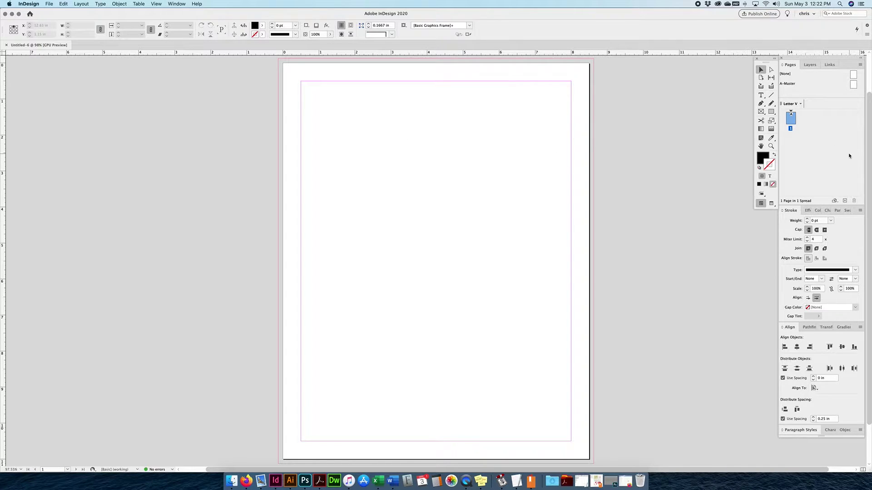
Open the A-Master page from the Pages panel for editing
double_click(789, 64)
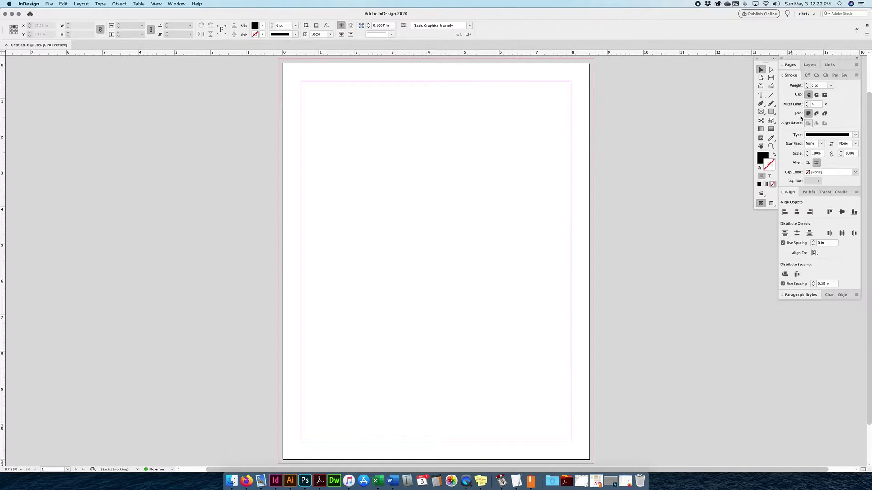
left_click(790, 65)
double_click(787, 84)
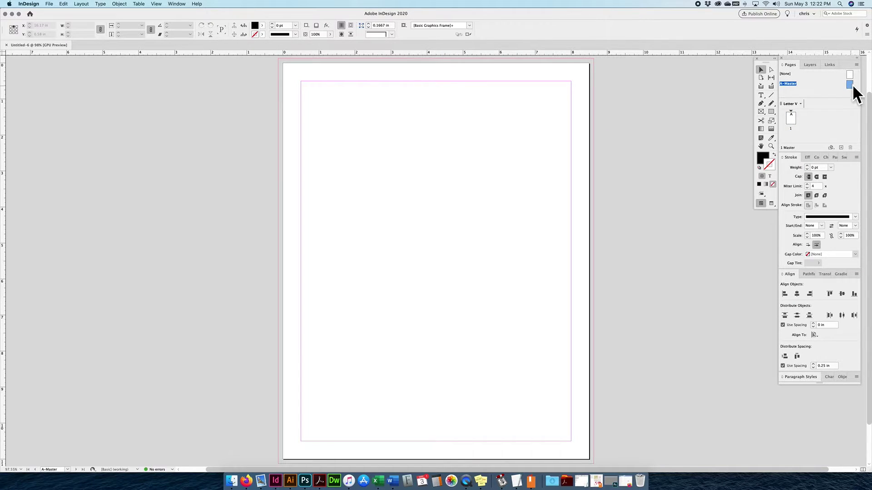
Set the A-Master to 2 columns in Margins and Columns
left_click(87, 4)
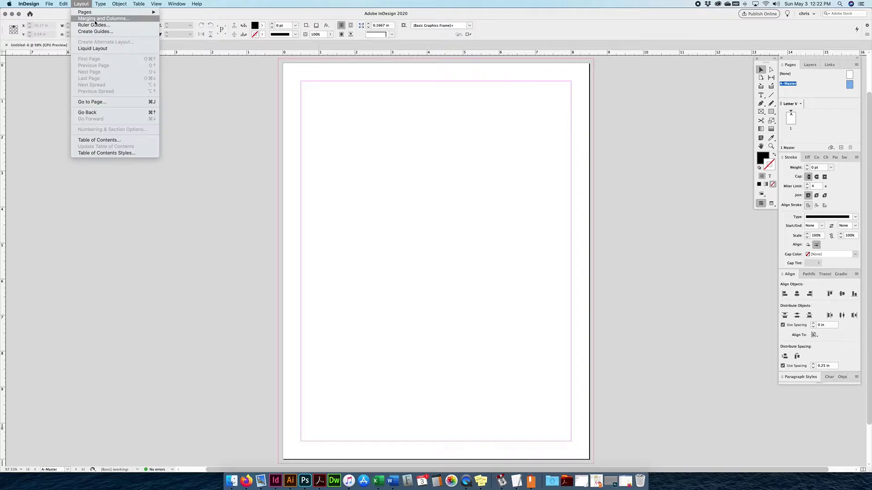
left_click(95, 21)
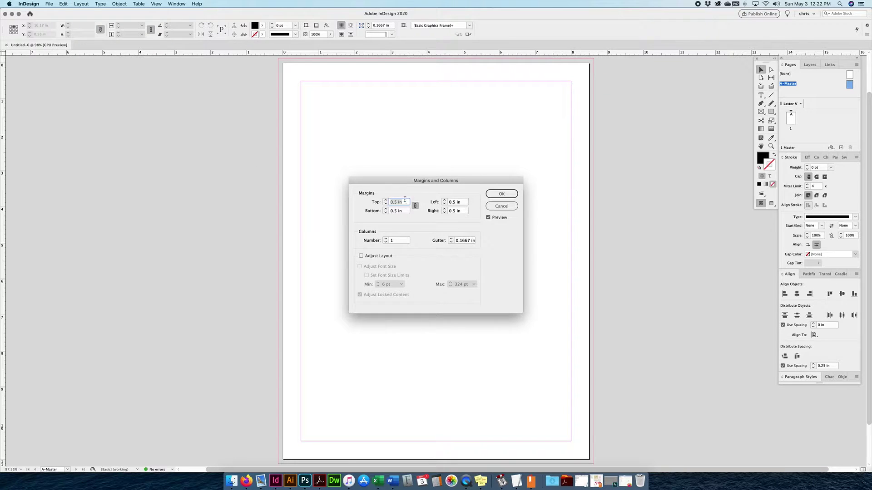
left_click(390, 201)
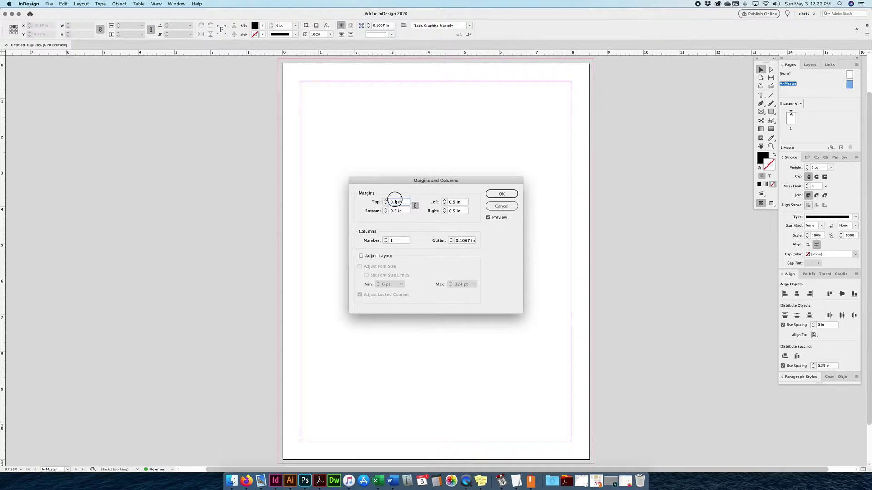
left_click(396, 243)
type("2")
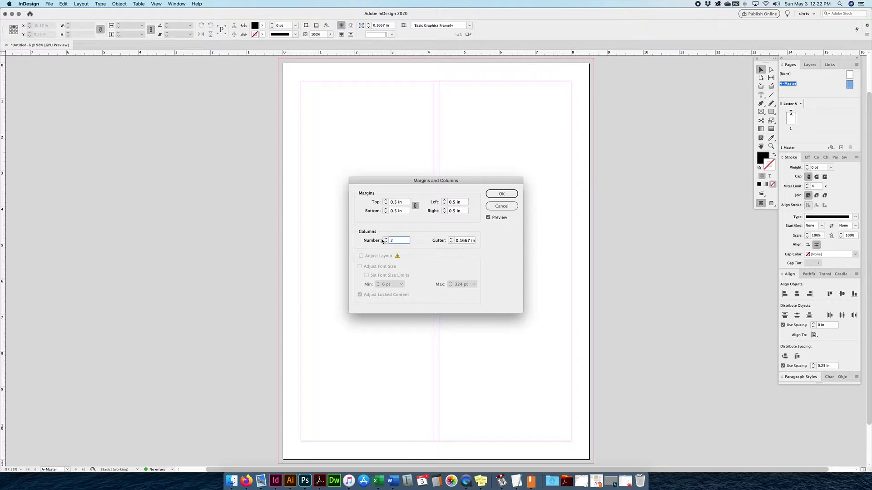
key("Up")
key("Return")
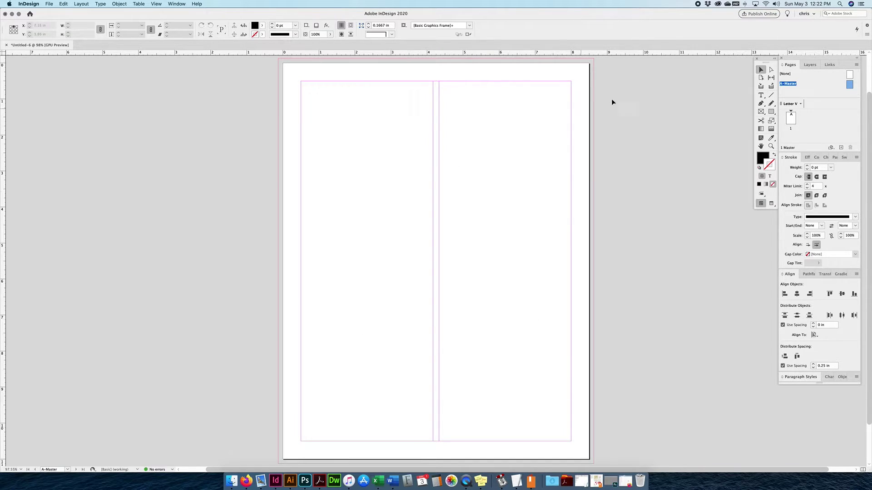
left_click(761, 95)
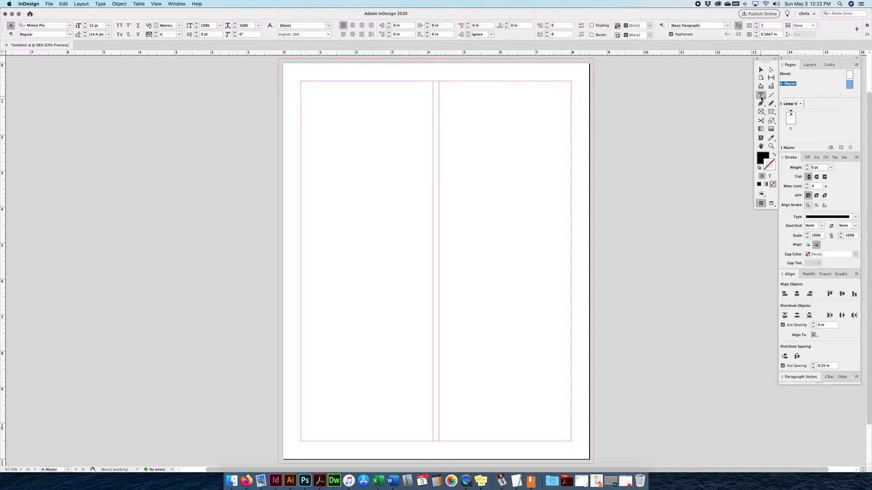
Draw a placeholder-filled text frame in the left column and thread its overflow into the right column
left_click_drag(301, 82, 428, 236)
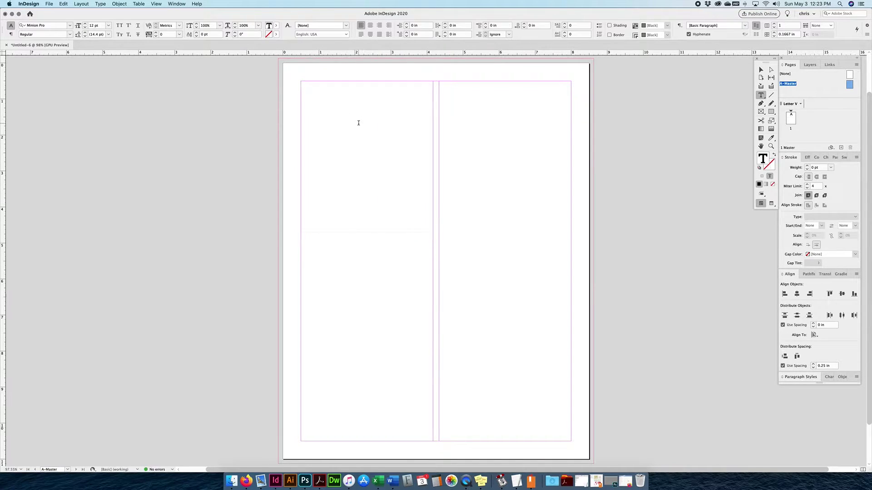
right_click(358, 126)
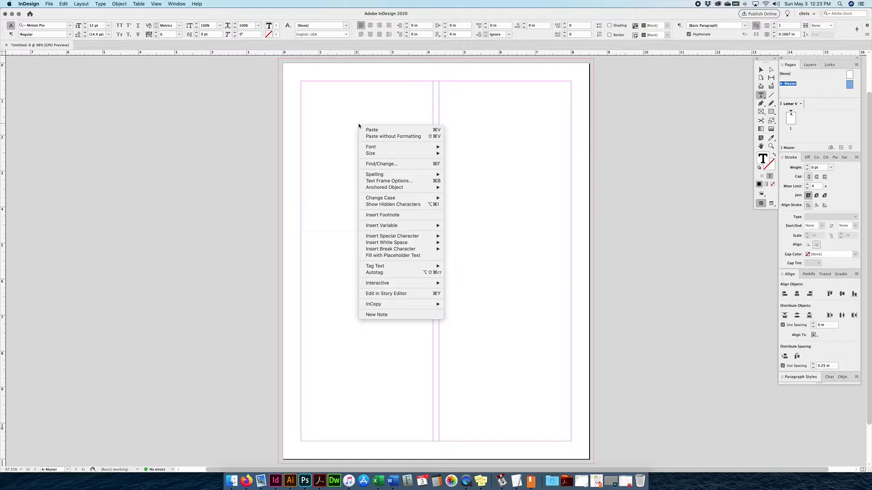
left_click(389, 255)
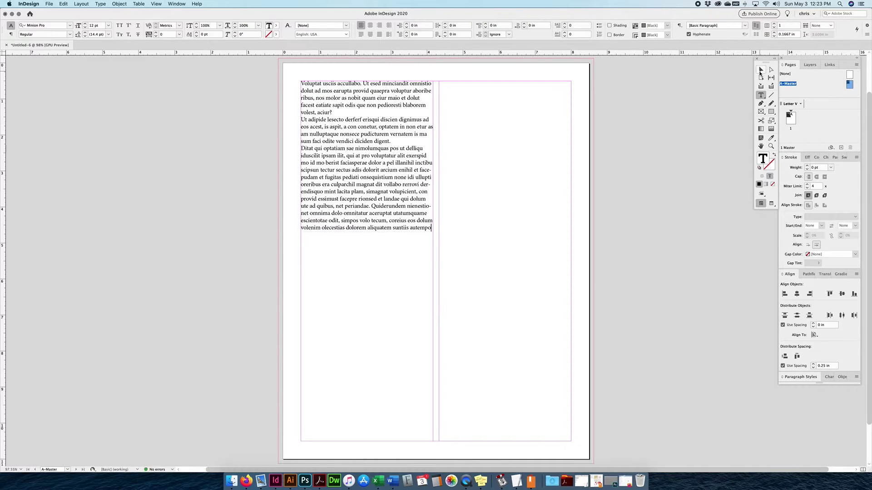
key("Escape")
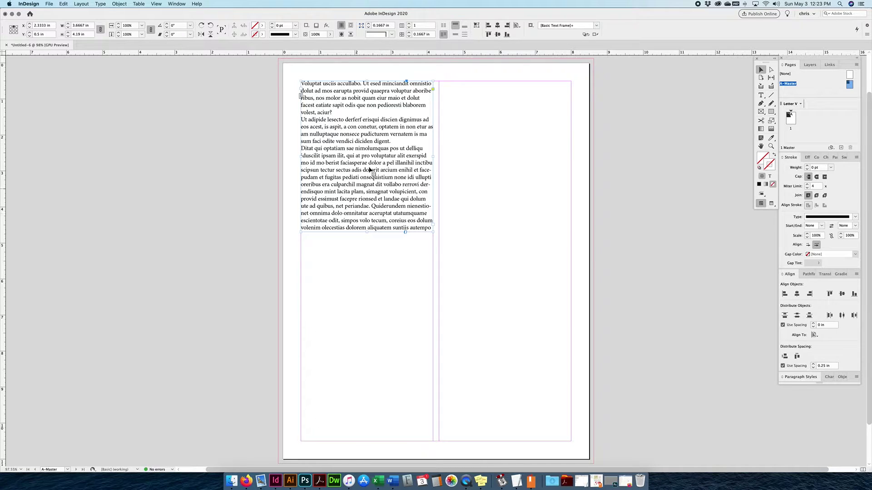
left_click(433, 225)
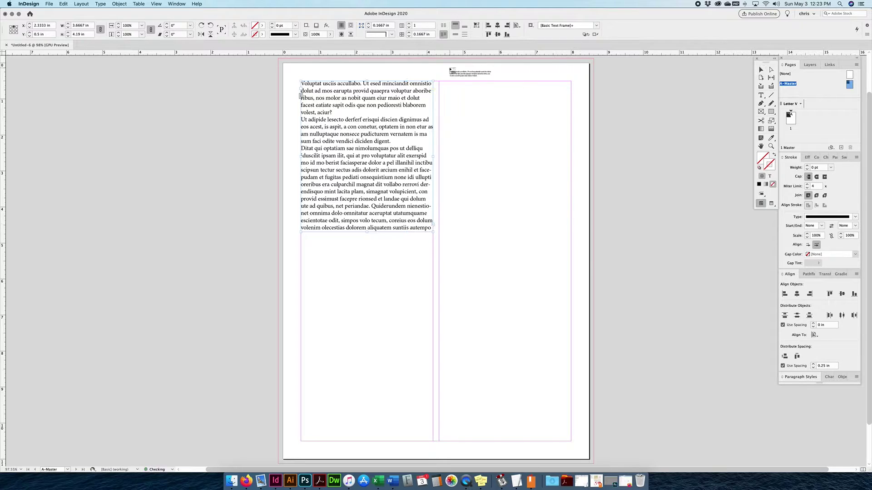
left_click_drag(439, 82, 571, 232)
Shorten the left and right linked frames to the same height
left_click(761, 69)
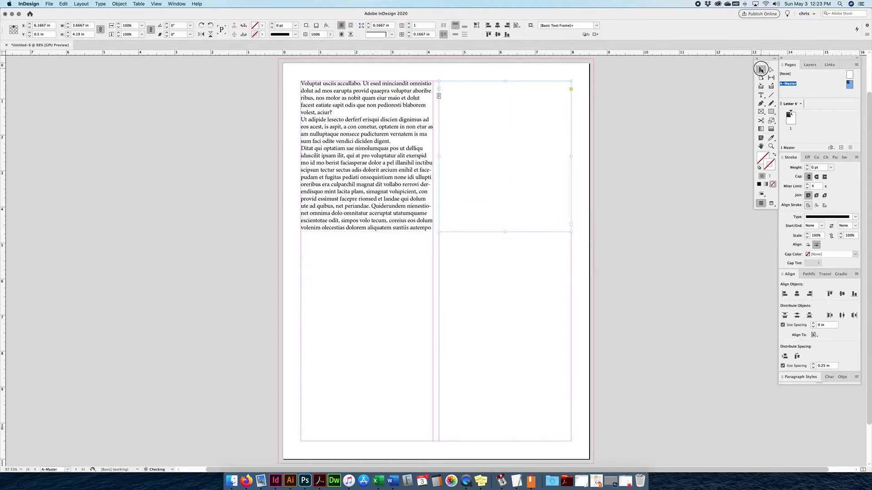
left_click(312, 210)
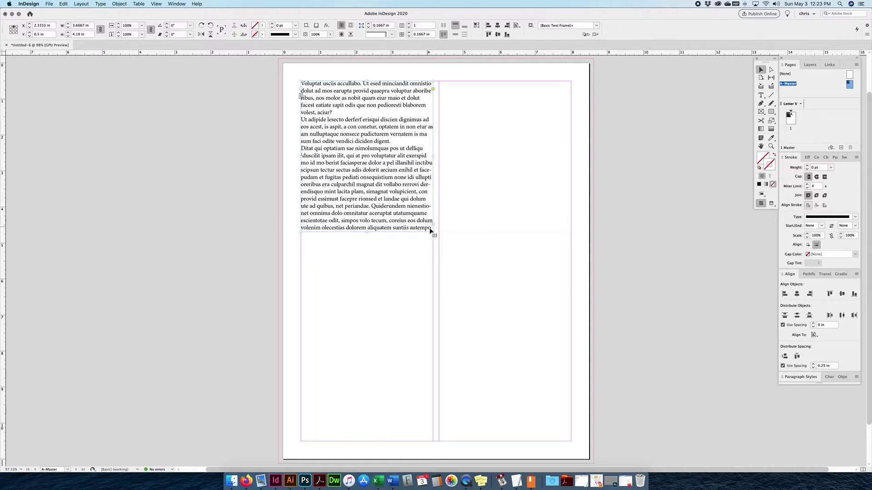
left_click_drag(367, 232, 363, 191)
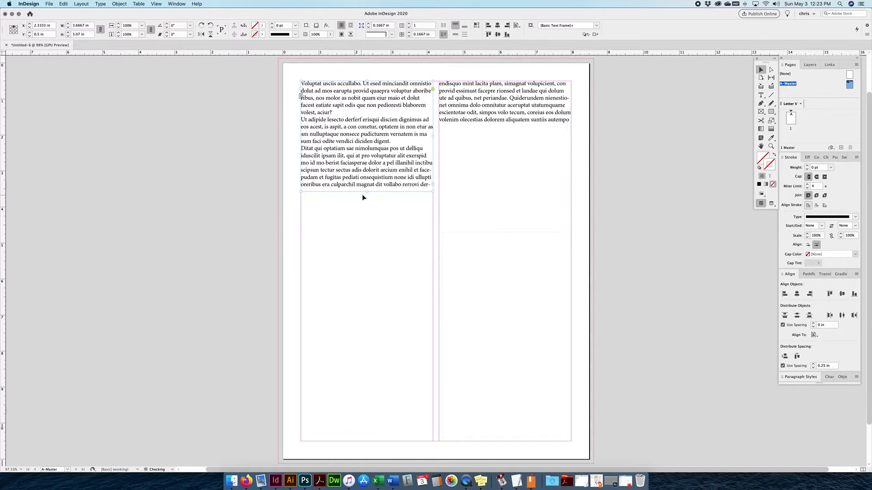
left_click(506, 232)
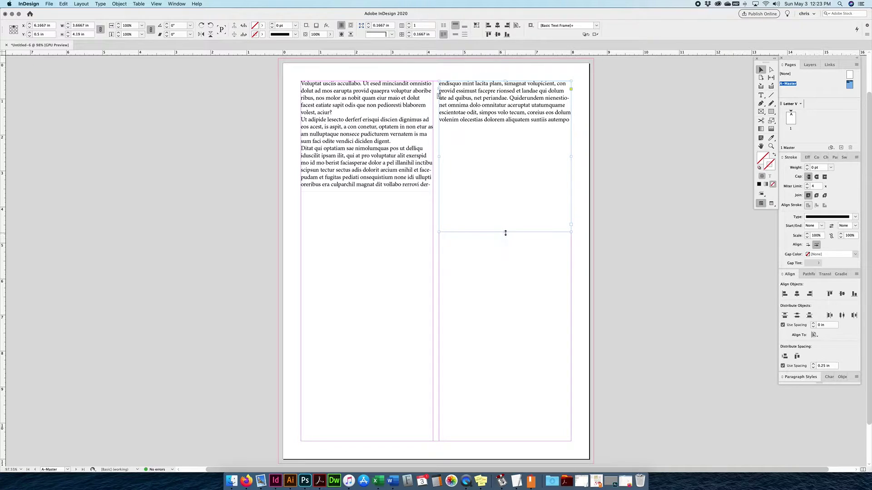
left_click_drag(506, 232, 506, 194)
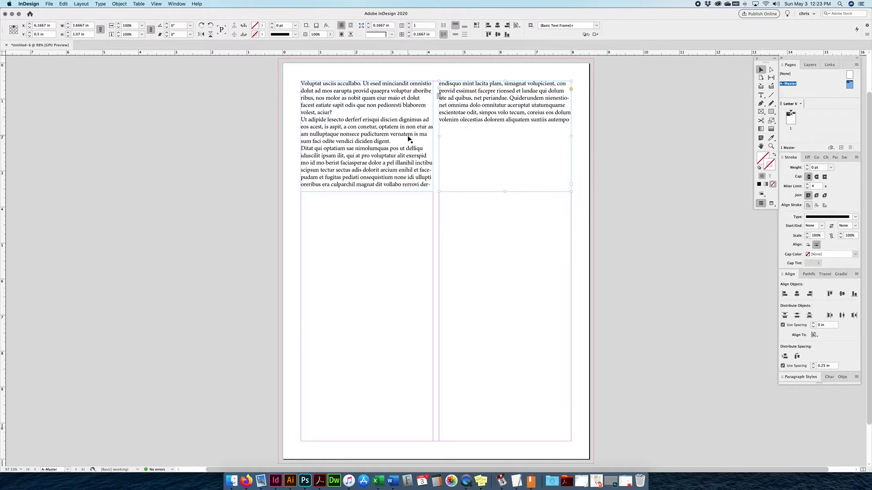
left_click(761, 94)
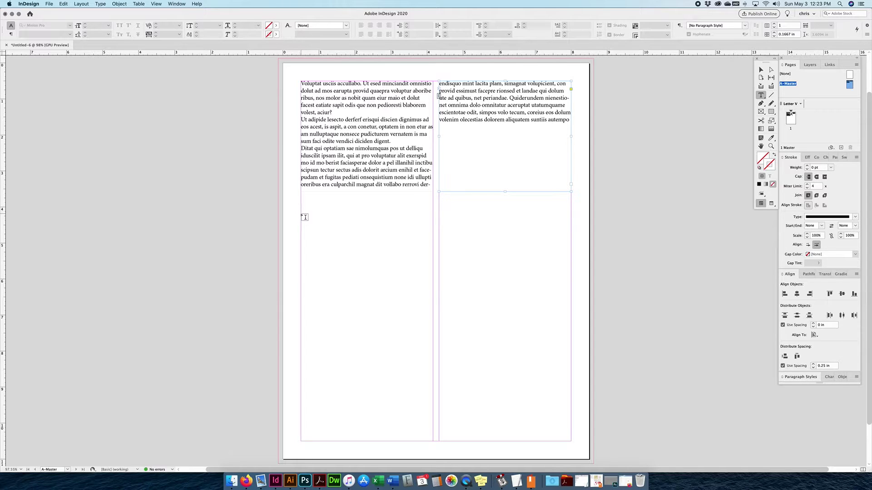
Draw a wide text frame across both columns and fill it with placeholder text
left_click_drag(301, 214, 573, 334)
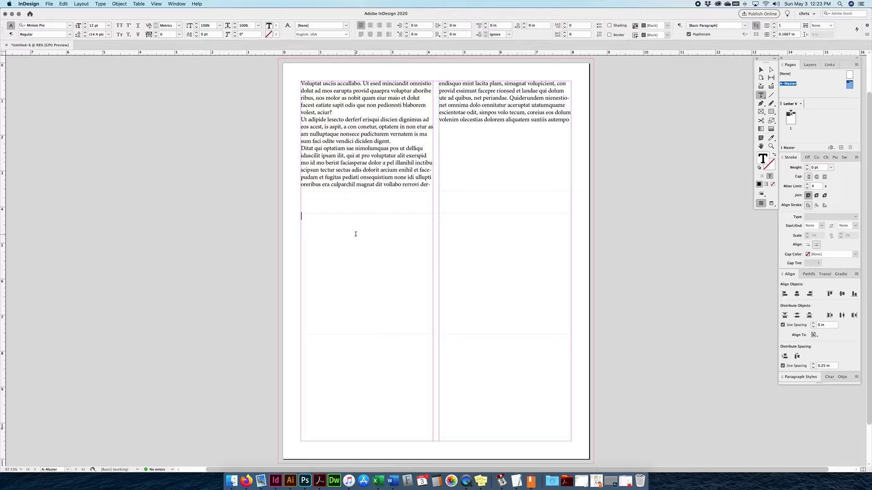
right_click(373, 253)
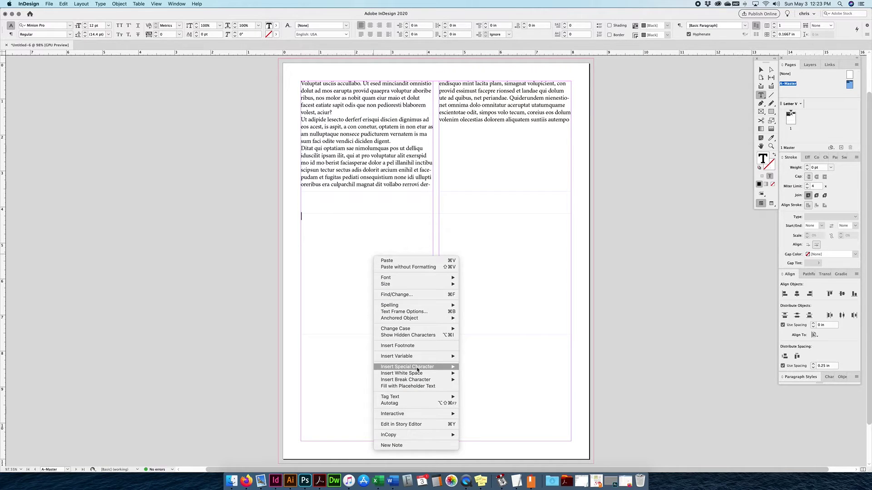
left_click(415, 387)
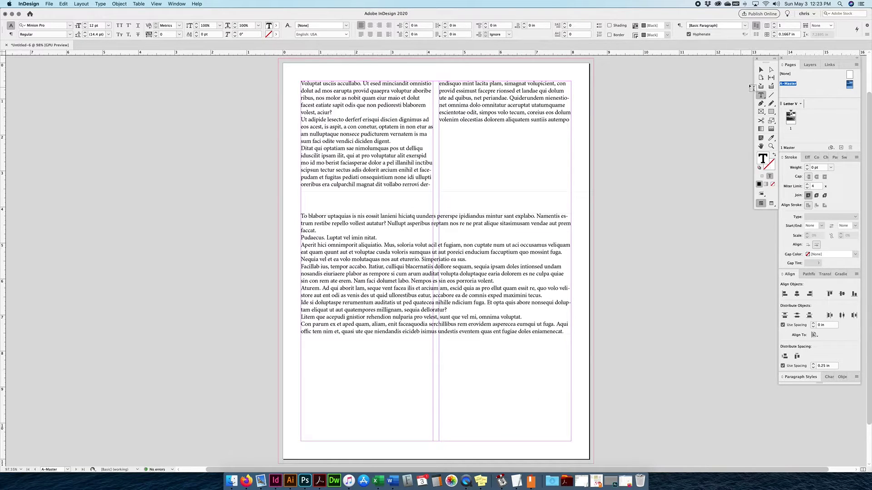
key("Escape")
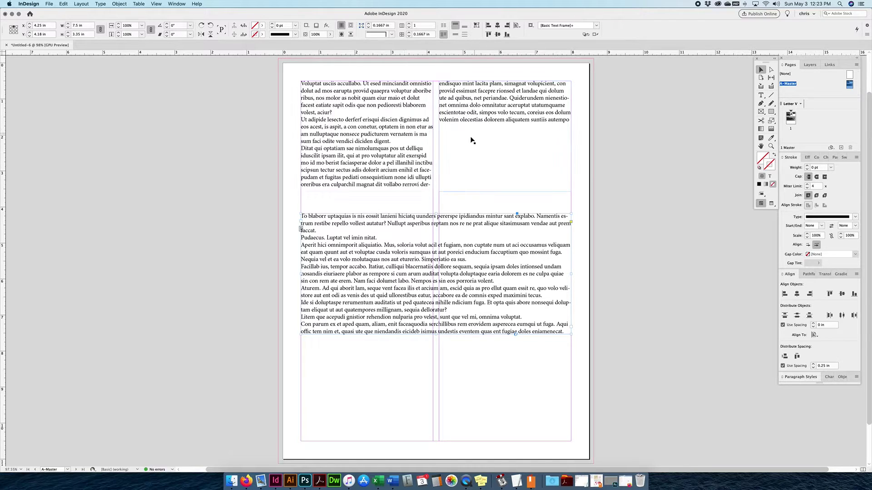
Select the wide lower frame and bring up its Text Frame Options
left_click(494, 136)
left_click(394, 275)
right_click(393, 275)
mouse_move(430, 340)
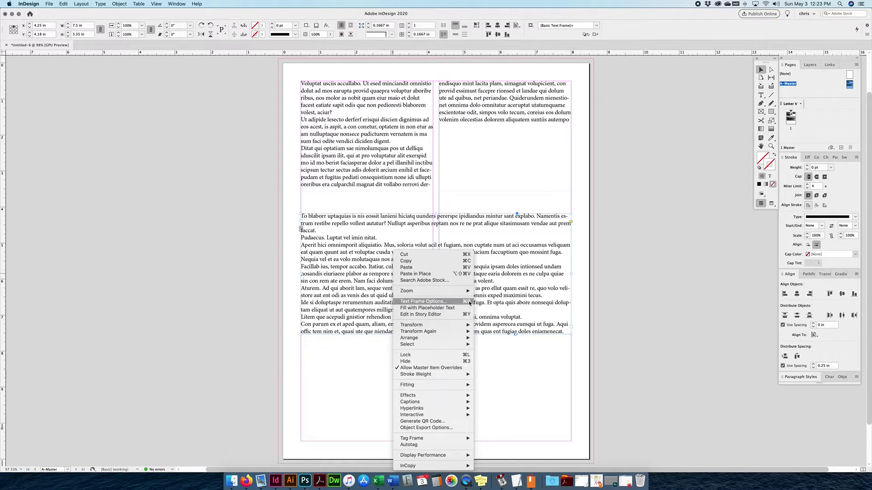
left_click(512, 296)
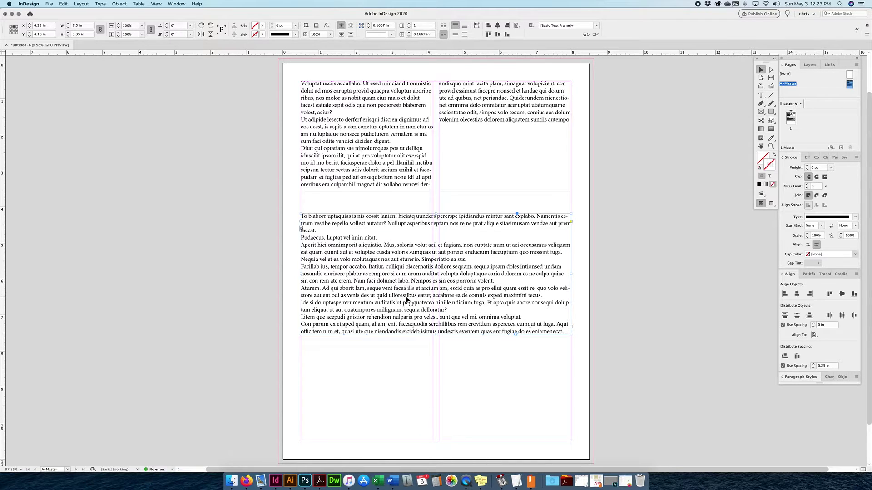
left_click(119, 4)
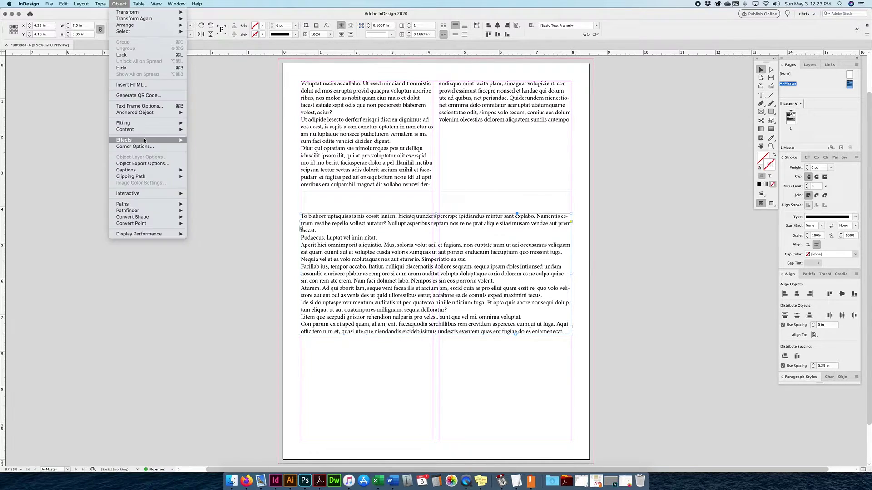
left_click(399, 244)
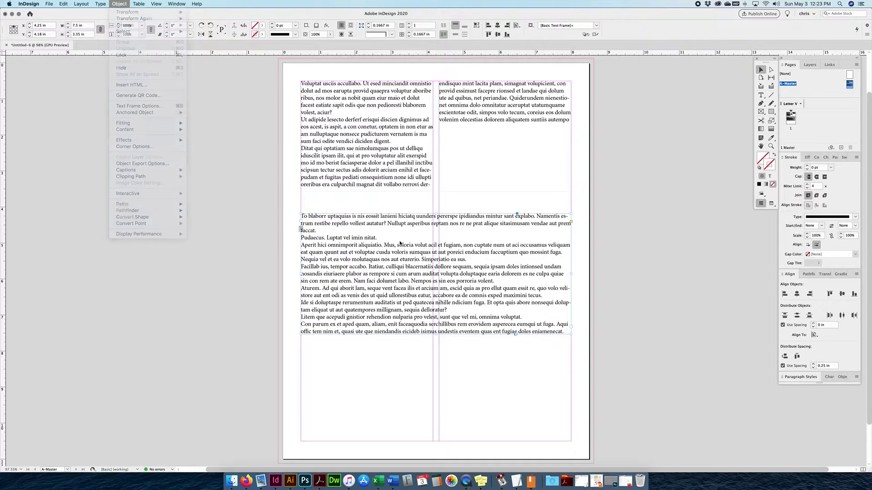
key("super+b")
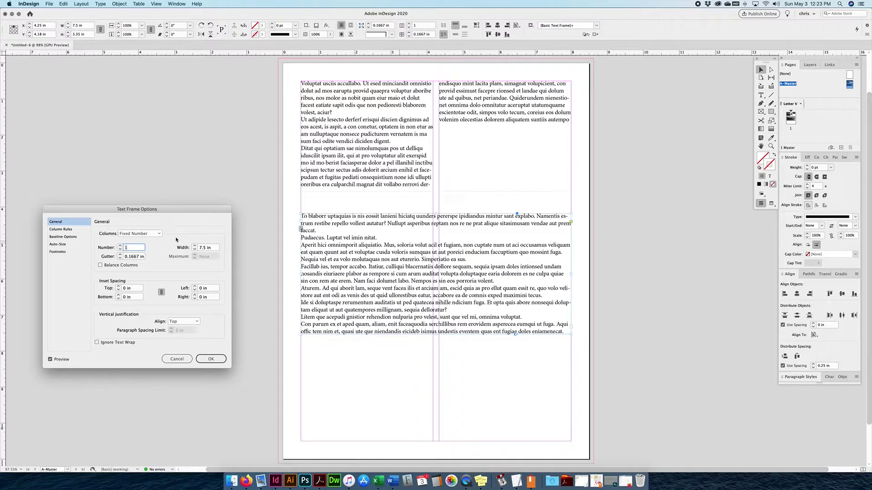
Set the lower frame to 2 columns with a 0.1667 in gutter
left_click_drag(171, 210, 215, 127)
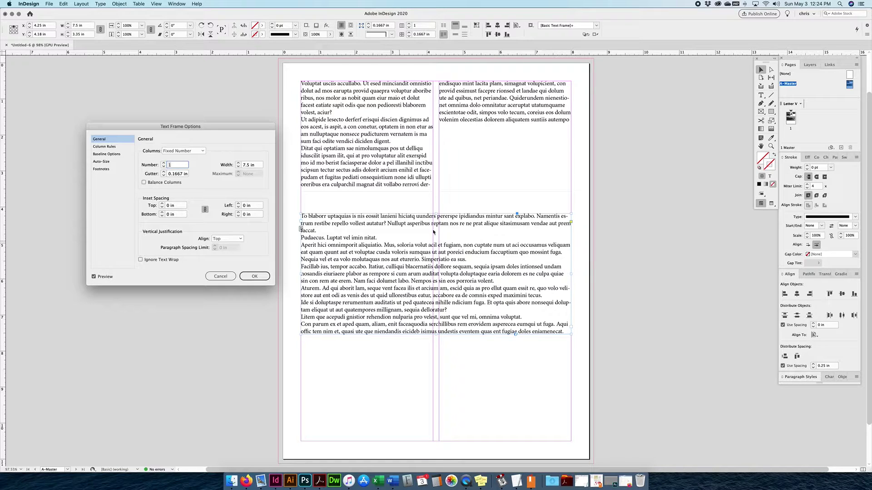
left_click(163, 163)
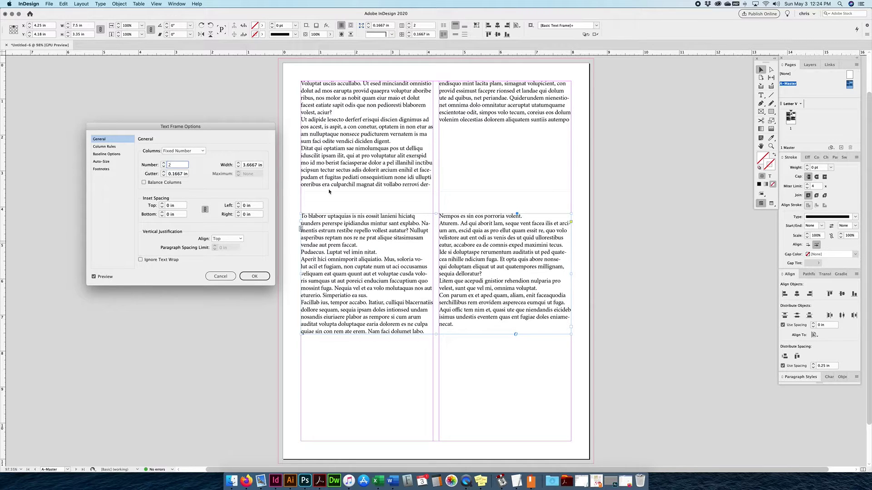
key("Up")
key("Up")
key("Up")
key("Up")
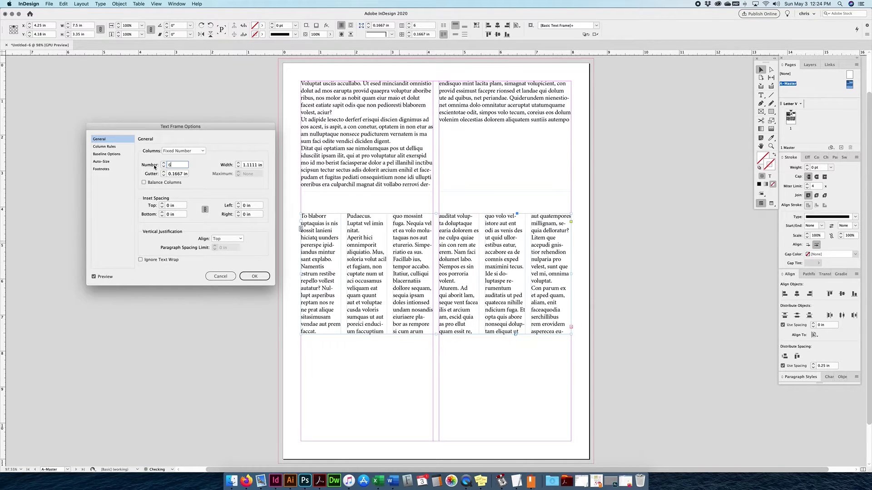
key("Down")
key("Down")
key("Down")
key("Down")
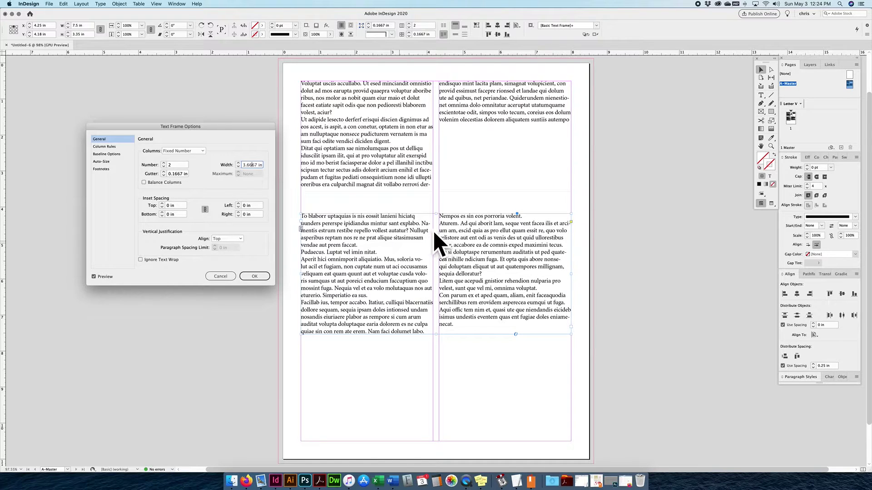
left_click(173, 174)
type("0.125")
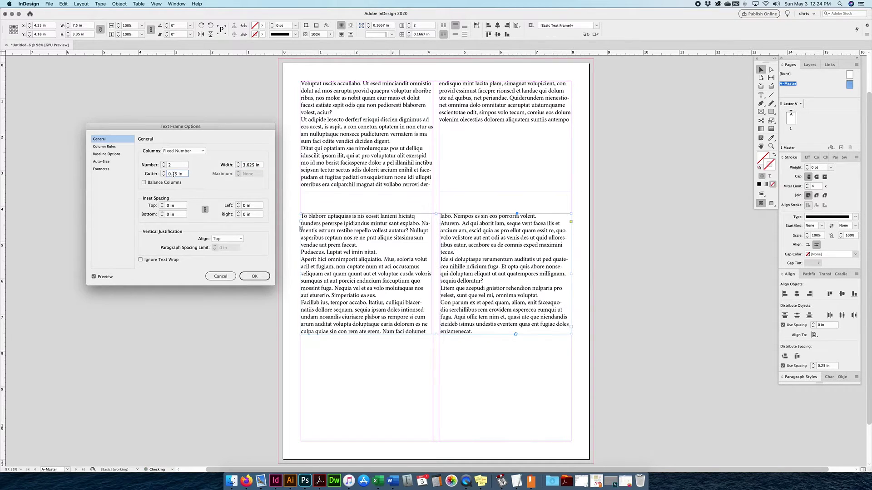
key("Up")
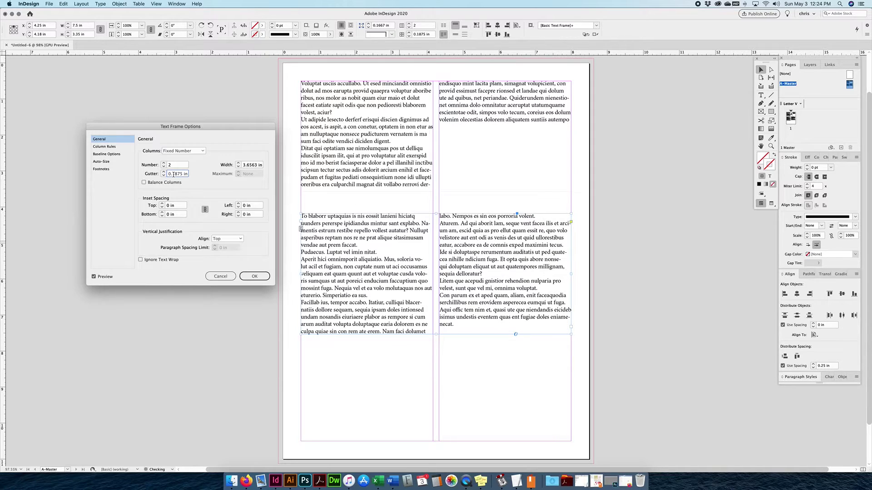
left_click_drag(182, 174, 175, 174)
key("BackSpace")
type("667")
key("Tab")
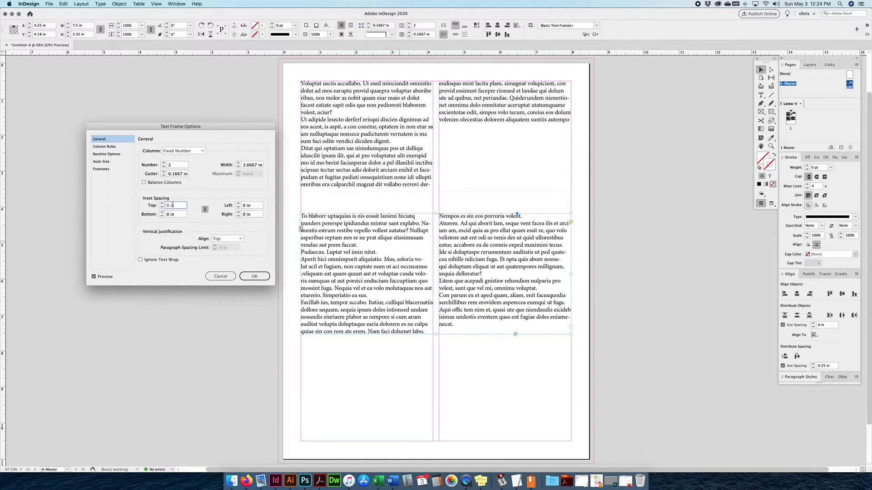
Apply a linked 0.125 in inset to all sides of the lower frame, then deselect
left_click_drag(175, 205, 166, 205)
left_click(168, 206)
left_click_drag(169, 206, 176, 205)
type("0.125")
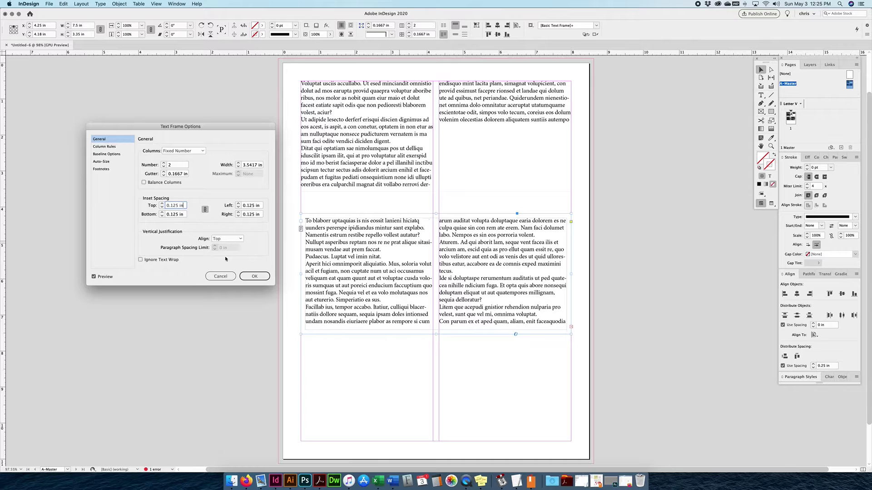
left_click(250, 277)
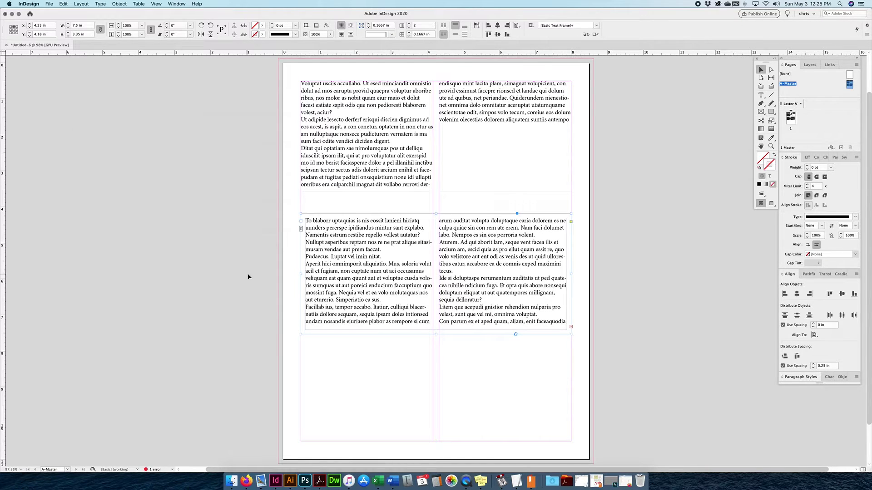
left_click(312, 369)
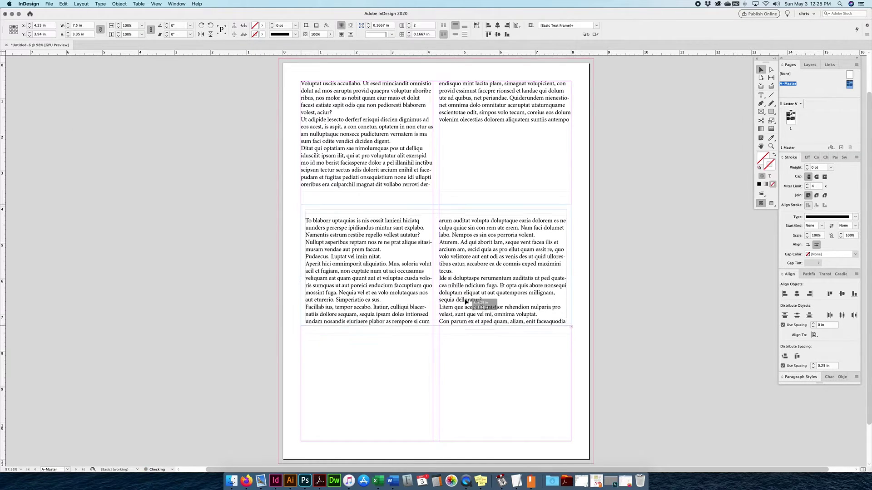
Nudge the two-column frame up and add a placeholder-filled text frame at the bottom left
left_click_drag(461, 312, 463, 299)
left_click(490, 332)
left_click(760, 94)
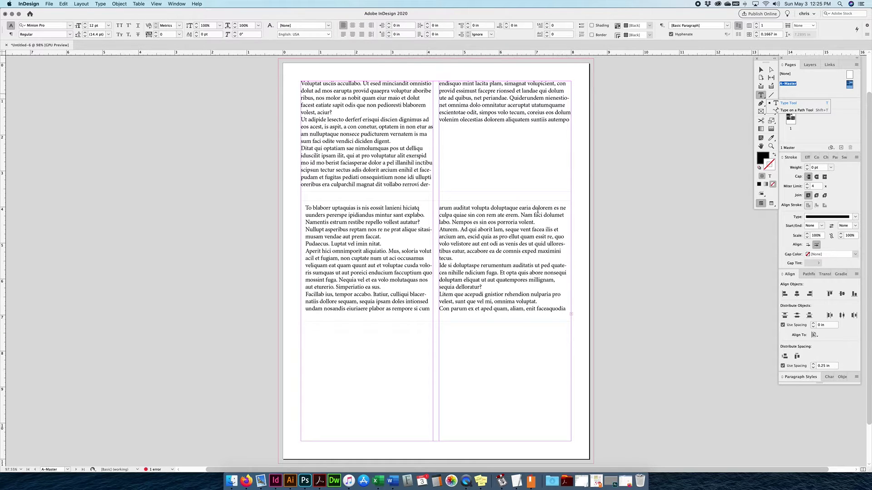
left_click_drag(301, 336, 434, 434)
right_click(387, 357)
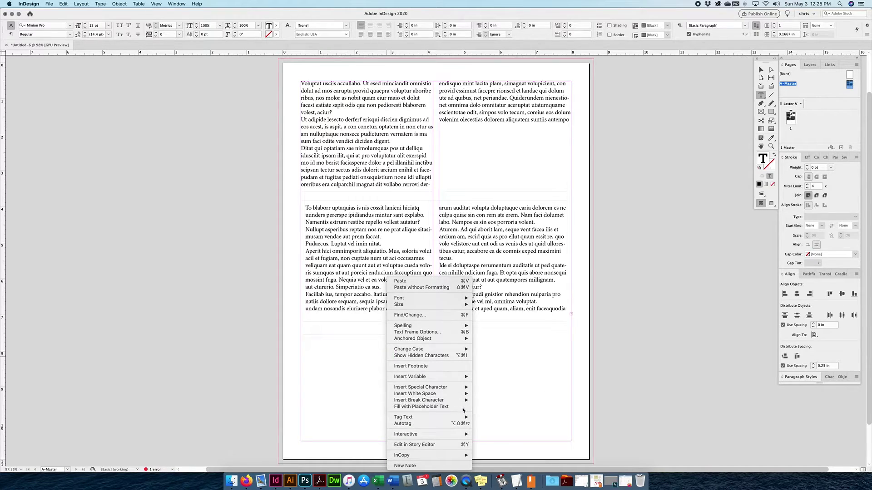
left_click(473, 407)
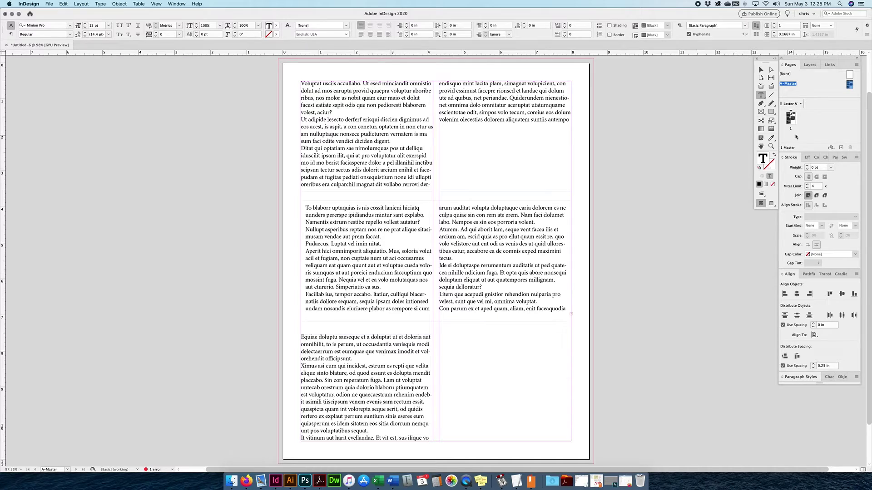
left_click(771, 112)
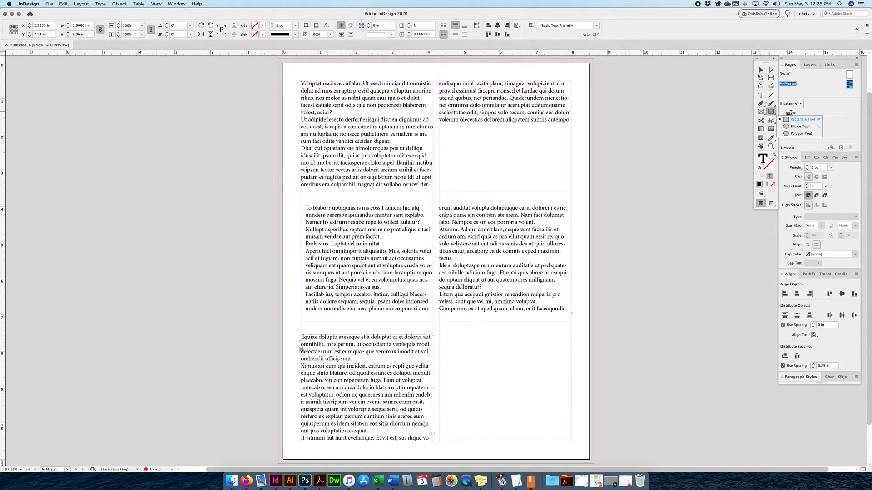
Draw a rectangle over the lower-left frame, fill it green 00ed33, and reselect the text frame
key("F11")
key("F11")
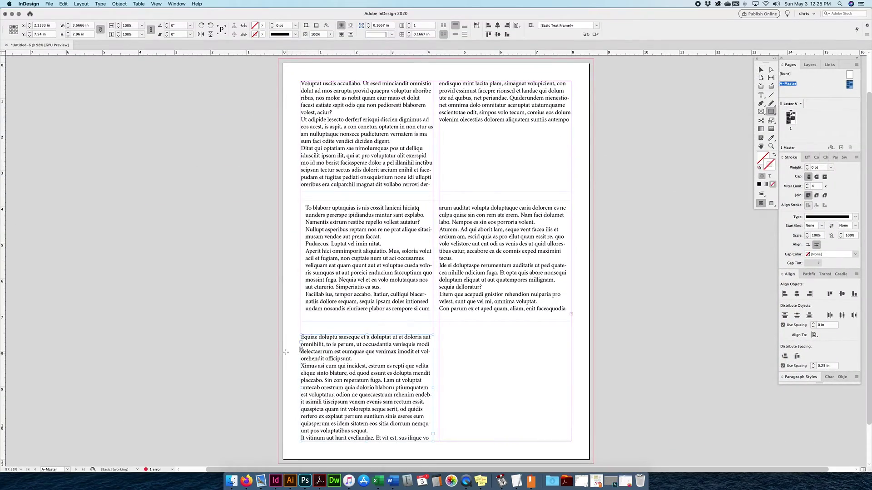
left_click_drag(302, 333, 433, 441)
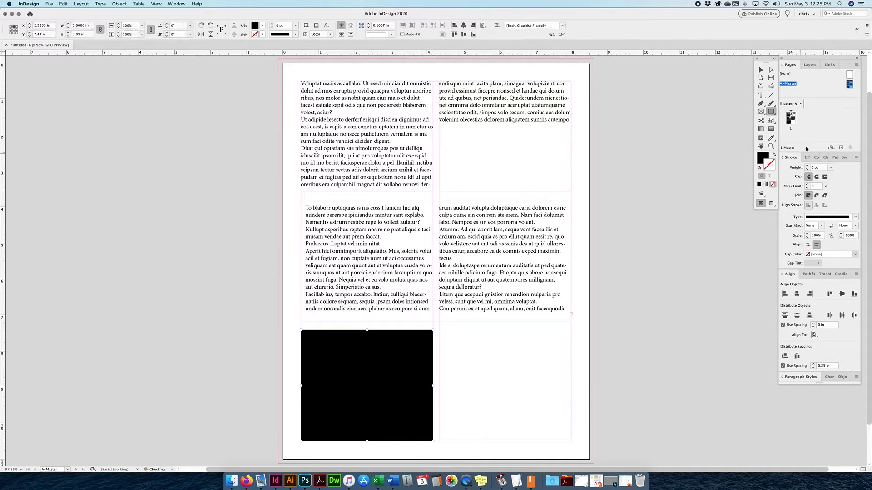
double_click(763, 158)
left_click(366, 213)
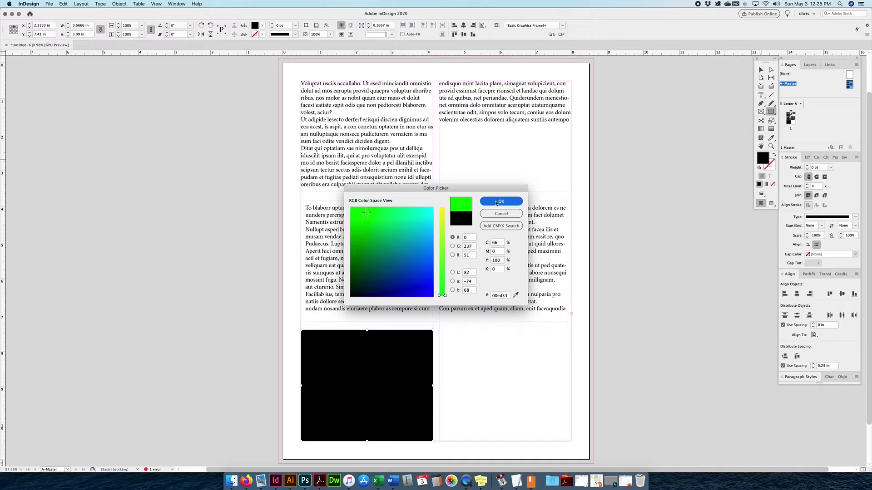
left_click(496, 202)
left_click(761, 69)
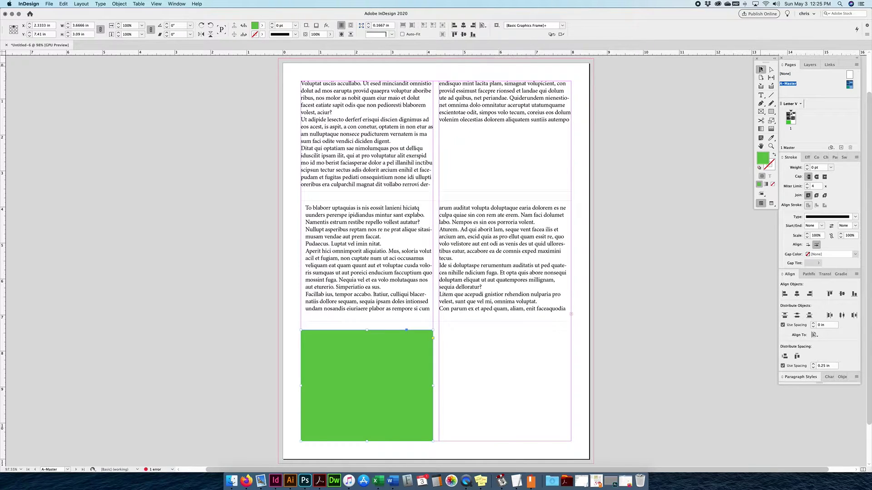
left_click(472, 393)
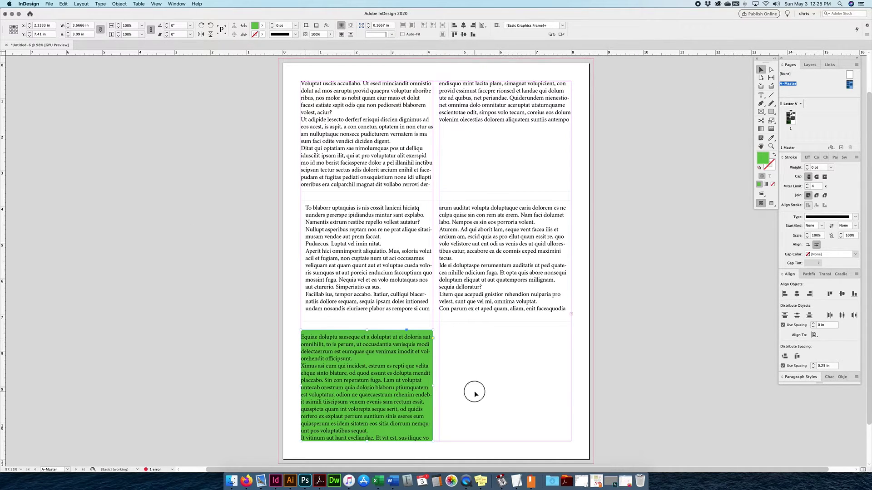
left_click(376, 394)
left_click(325, 367)
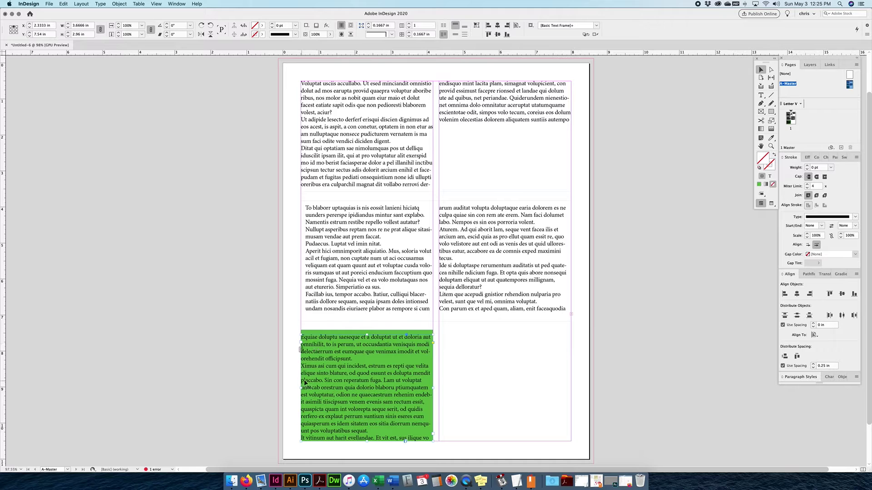
left_click(358, 335)
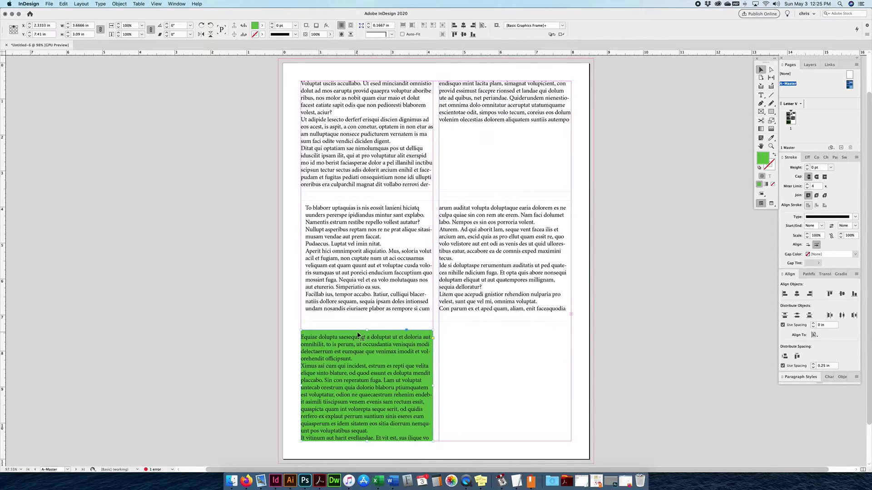
left_click(354, 351)
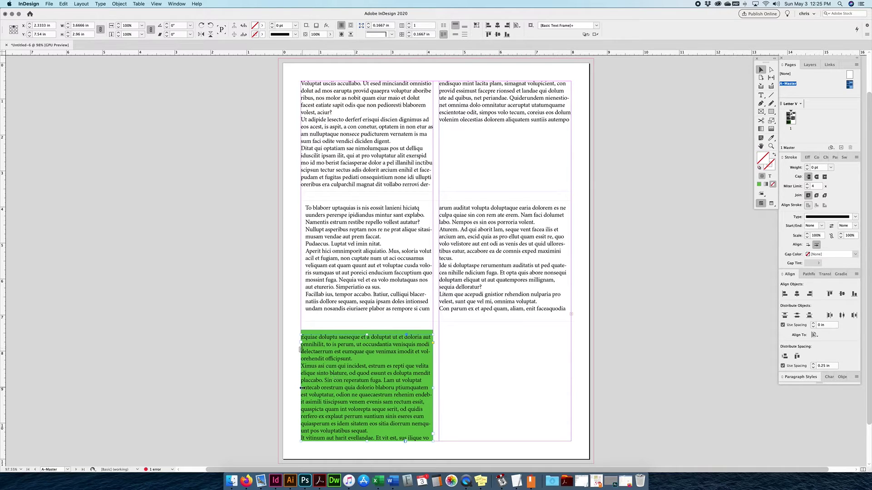
left_click_drag(303, 389, 306, 389)
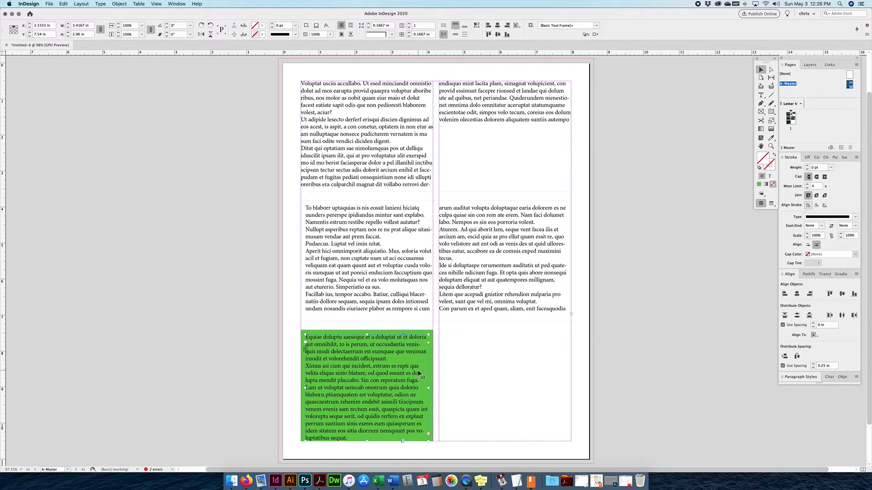
key("super+z")
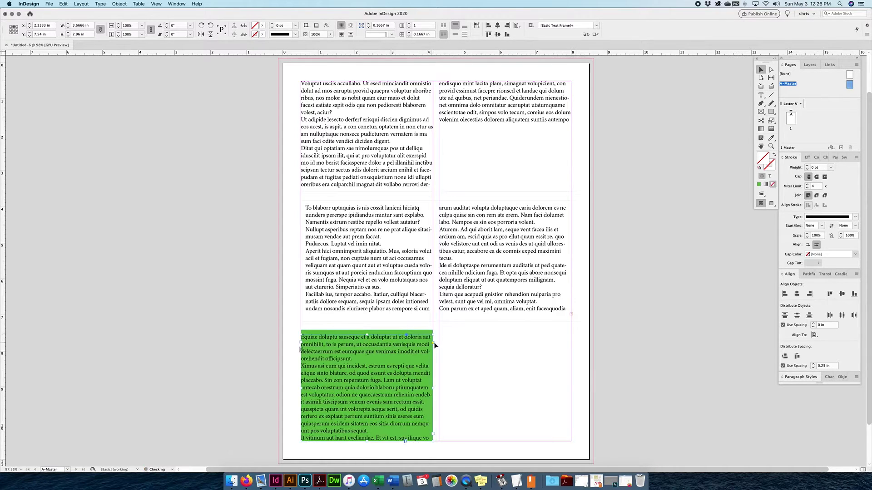
left_click(479, 410)
Unlink the green frame's insets and set left and right insets to 0.125 in
left_click(329, 382)
key("super+b")
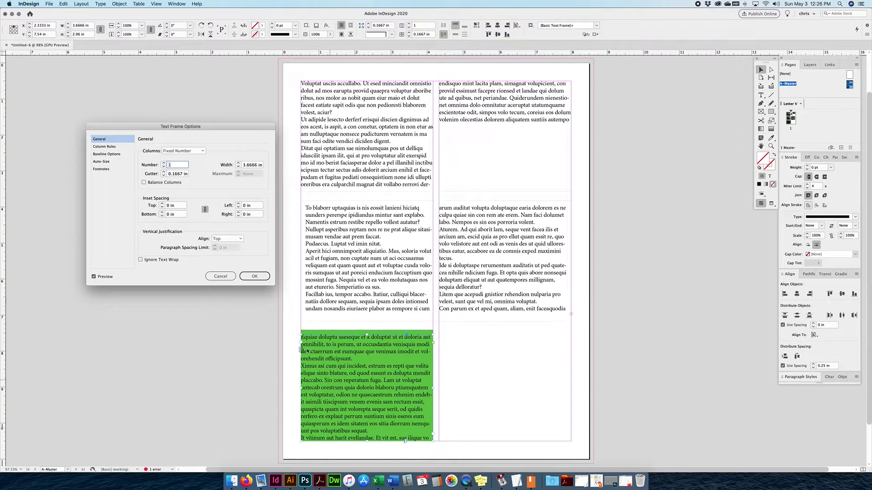
left_click(174, 205)
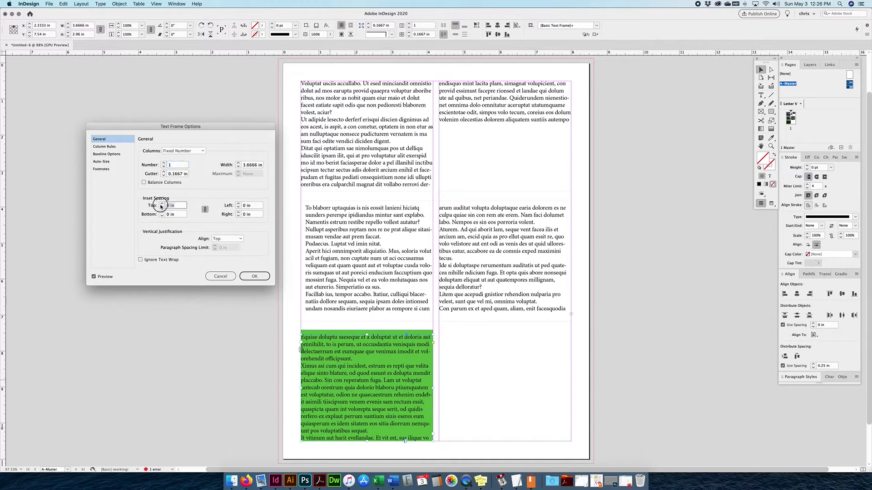
left_click(205, 210)
left_click(237, 204)
left_click(238, 212)
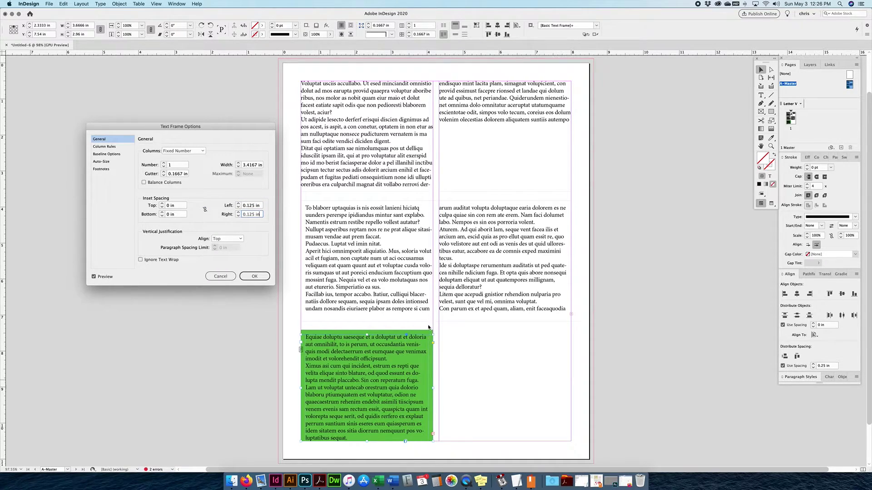
left_click(253, 275)
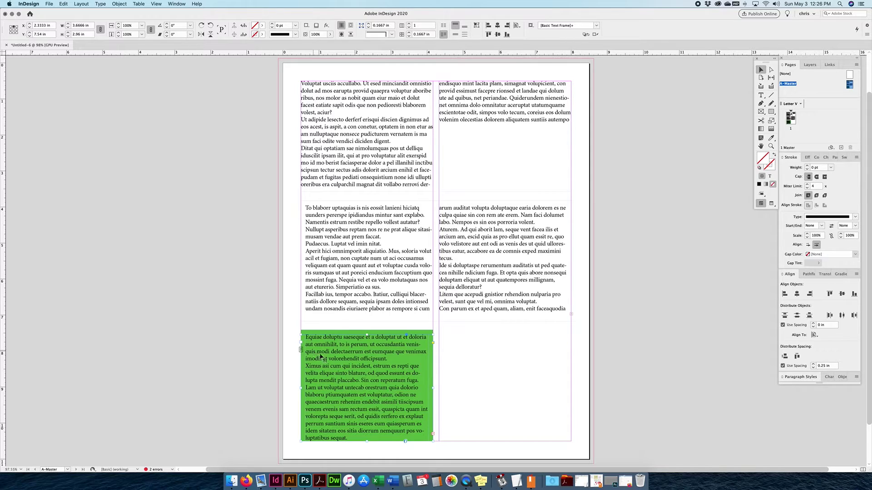
left_click(480, 372)
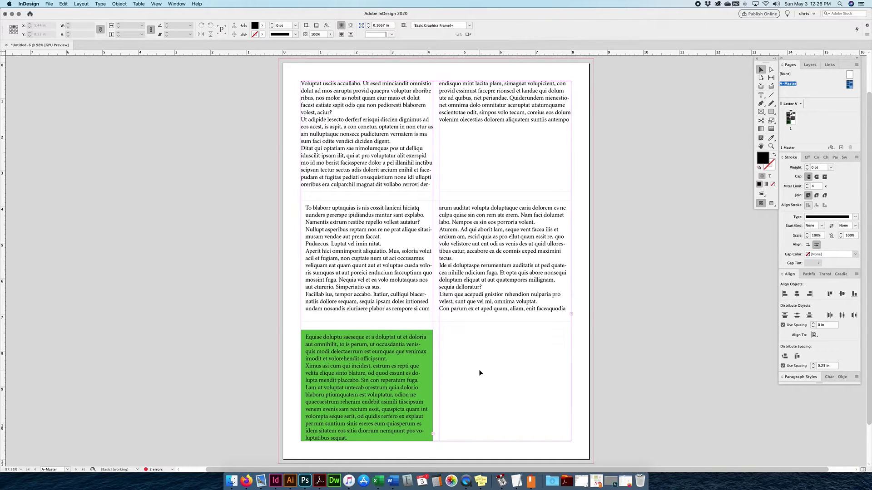
left_click(398, 380)
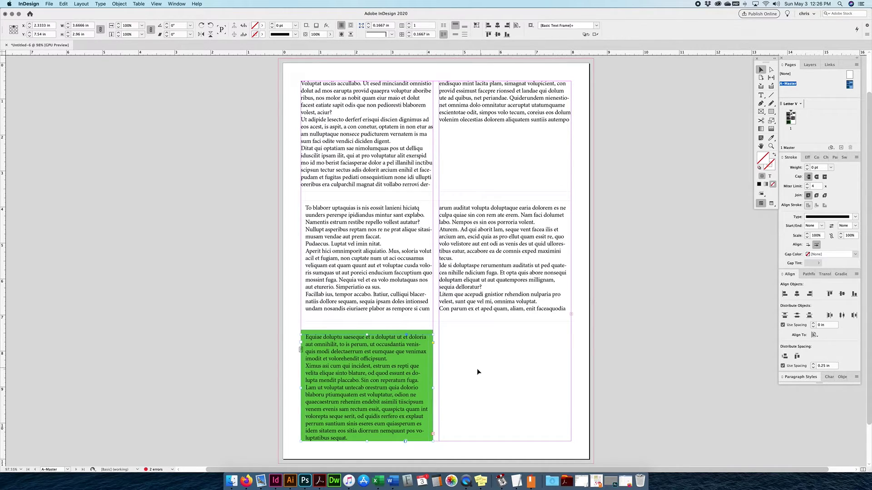
Move the green box onto the left pasteboard and extend the two-column frame downward
left_click_drag(387, 387, 215, 383)
left_click(480, 276)
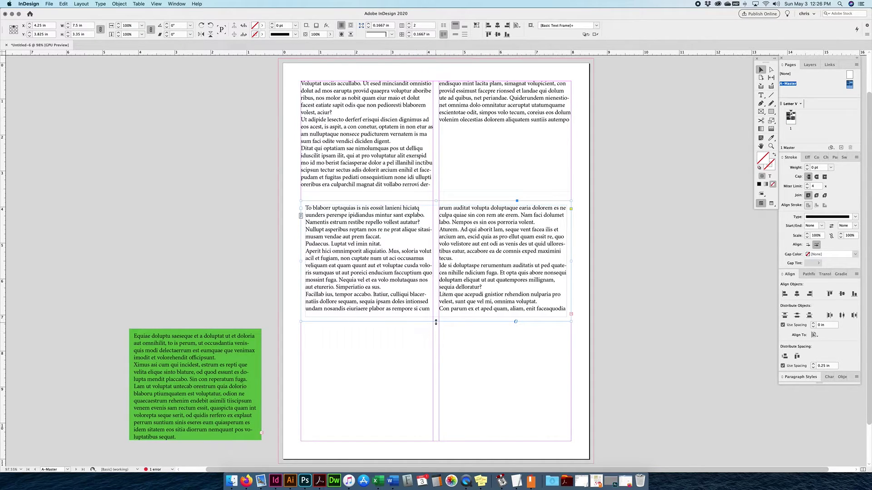
left_click_drag(435, 322, 439, 384)
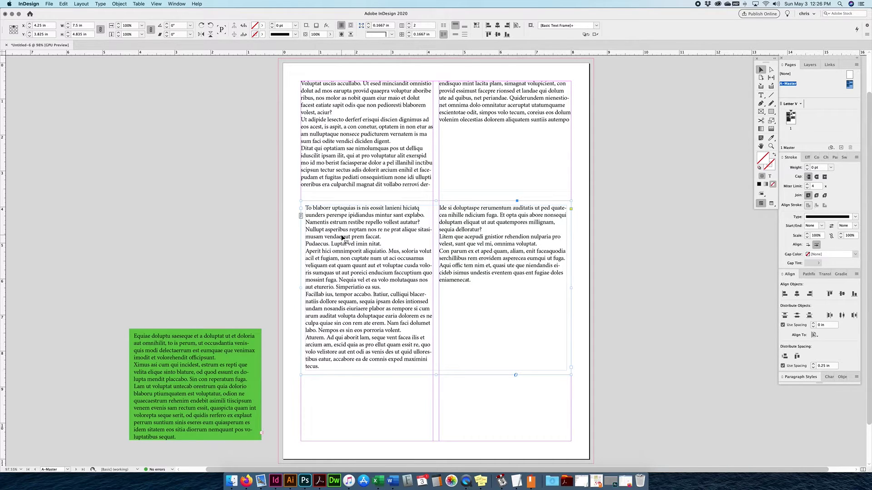
key("super+b")
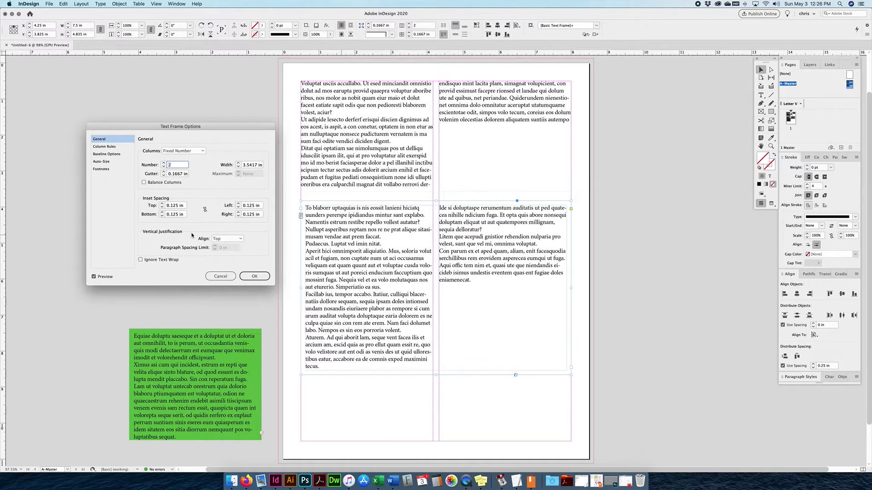
Preview each Vertical Justification alignment (Center, Bottom, Justify), then return it to Top
left_click(227, 239)
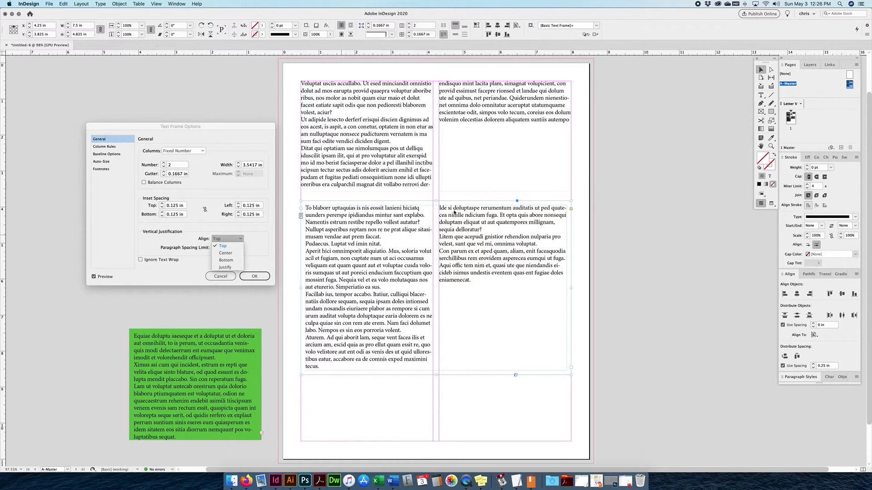
left_click(225, 253)
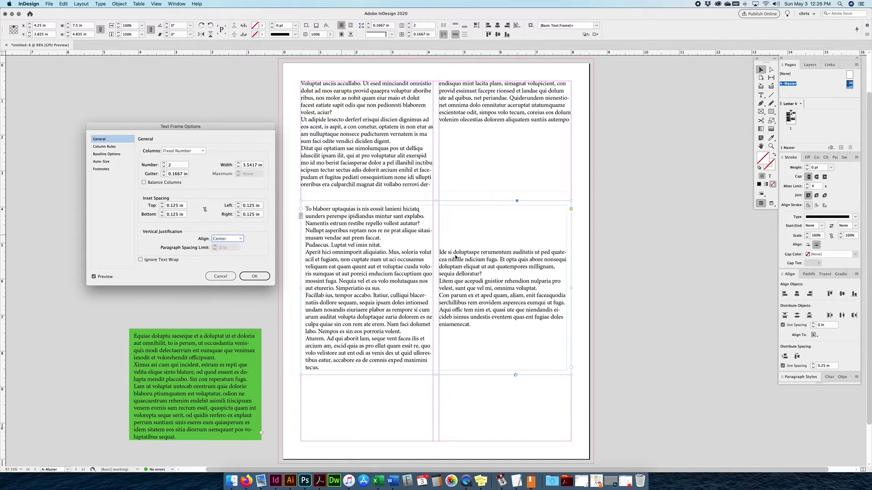
left_click(223, 240)
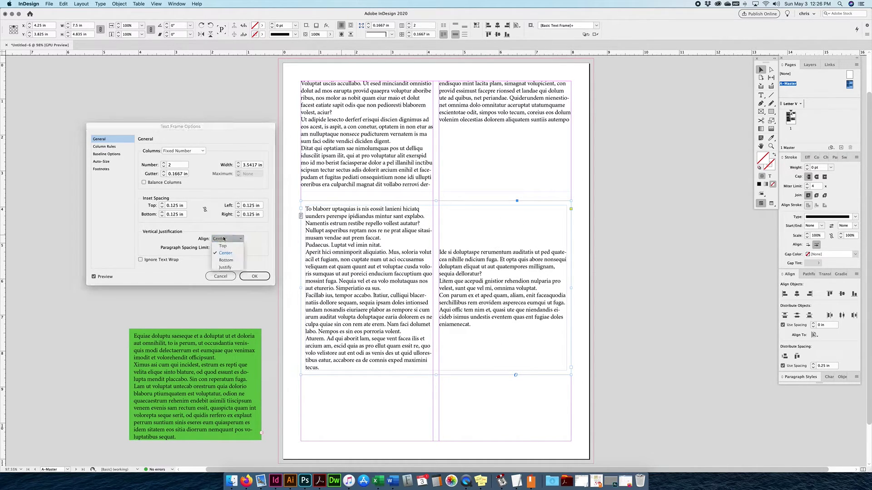
left_click(226, 260)
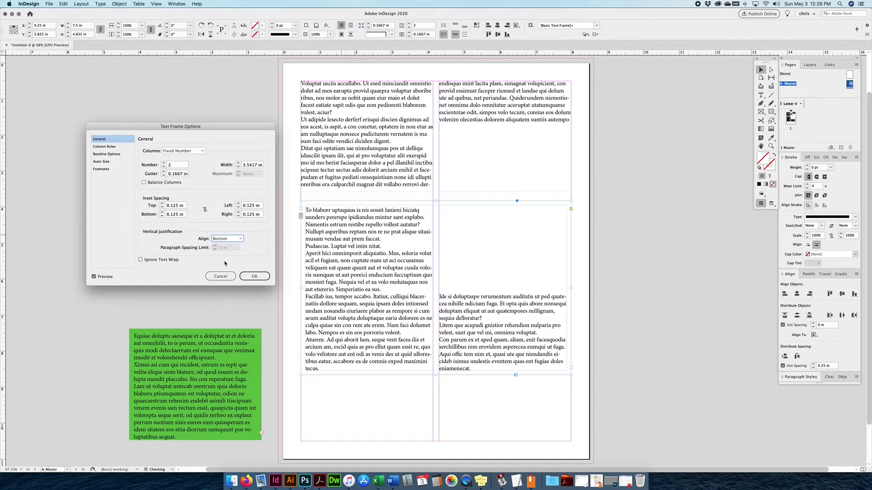
left_click(223, 238)
left_click(225, 269)
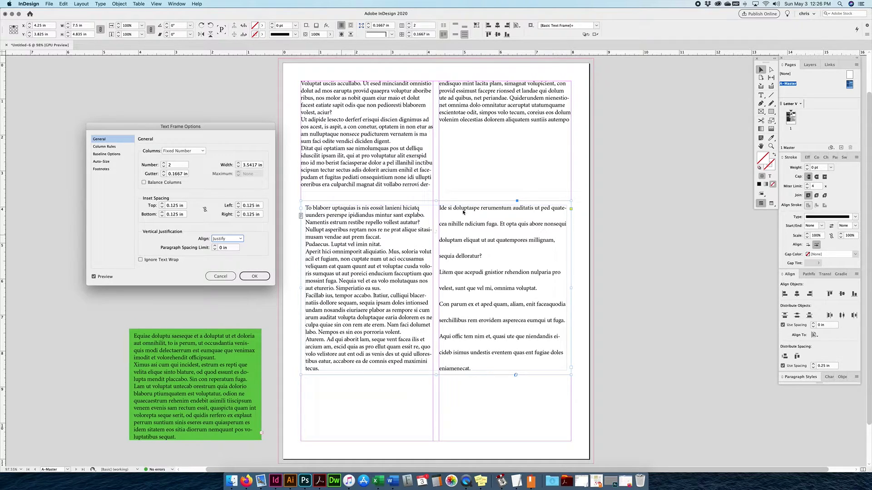
left_click(226, 239)
left_click(224, 247)
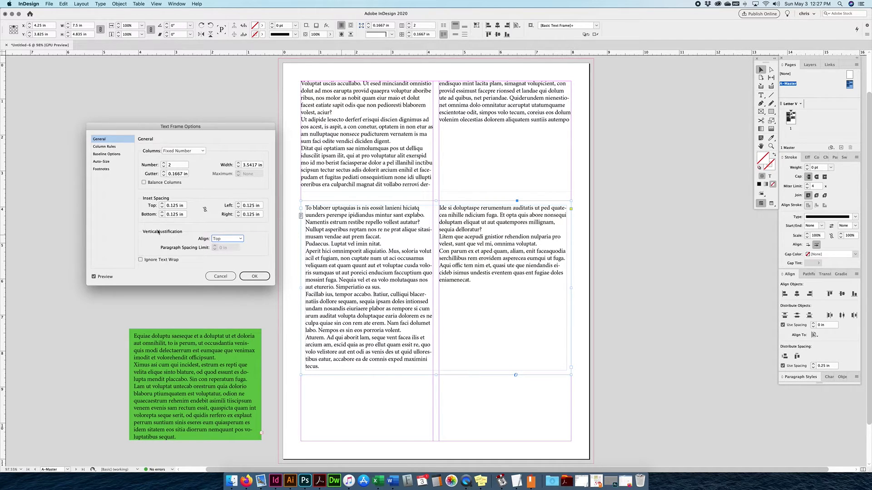
Set the frame to 4 columns, shorten it to 3.7771 in, and reopen Text Frame Options
left_click(162, 162)
left_click(162, 162)
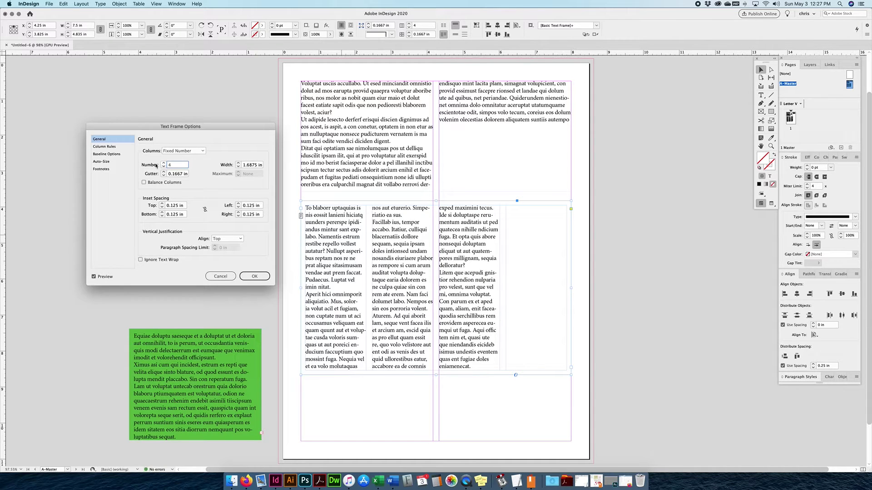
left_click(254, 276)
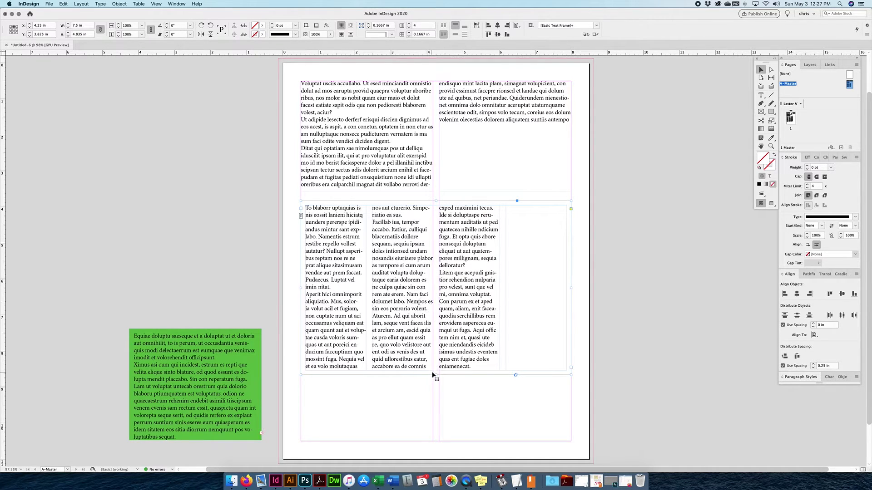
left_click_drag(436, 375, 427, 336)
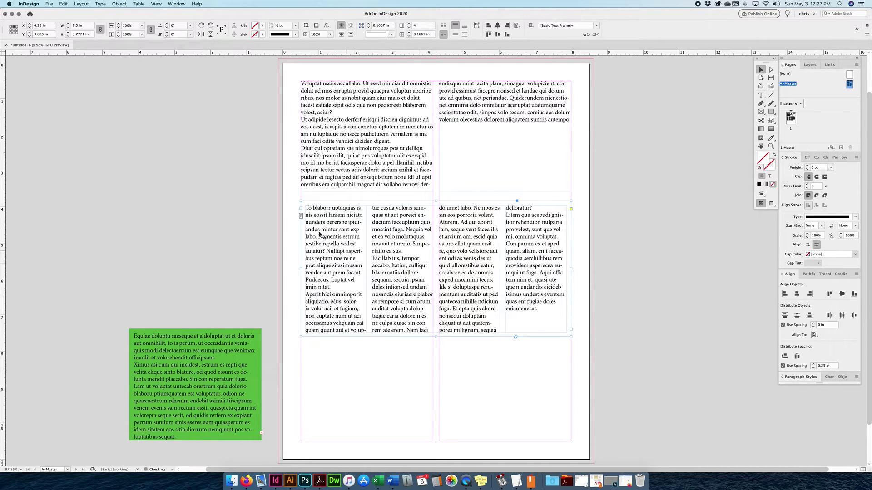
key("super+b")
Turn on Insert Column Rules and try the rule length and offset, leaving both at zero
left_click(99, 147)
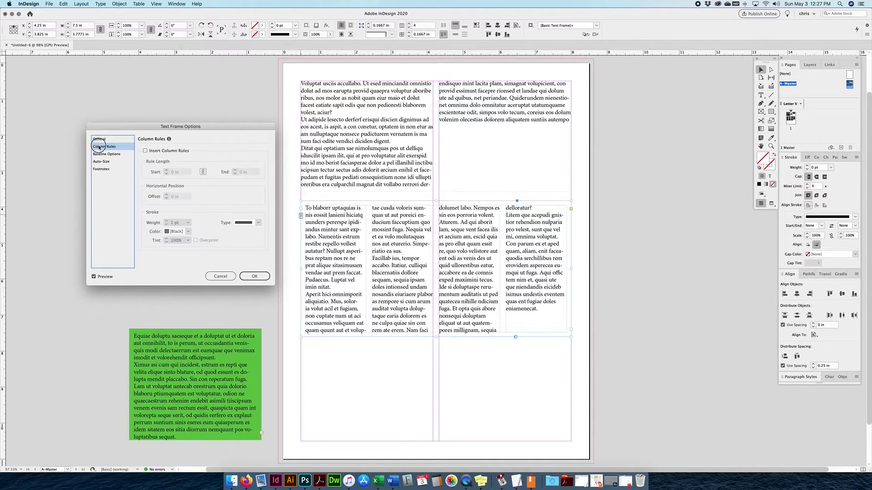
left_click(150, 152)
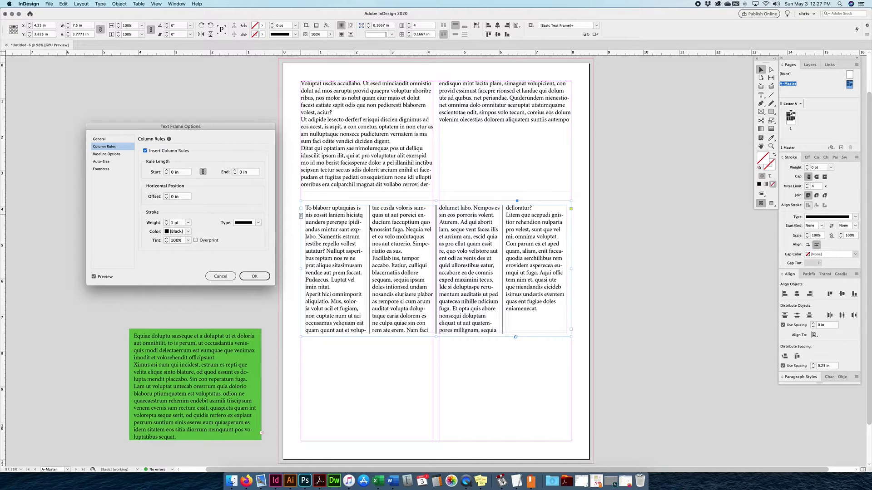
left_click(180, 172)
key("Up")
key("Up")
key("Up")
key("Up")
key("Up")
key("Up")
key("Up")
key("Up")
key("Up")
key("Up")
key("Up")
key("Down")
key("Down")
key("Down")
key("Down")
key("Down")
key("Down")
key("Down")
key("Down")
key("Down")
key("Down")
key("Down")
left_click(181, 197)
key("Up")
key("Up")
key("Up")
key("Up")
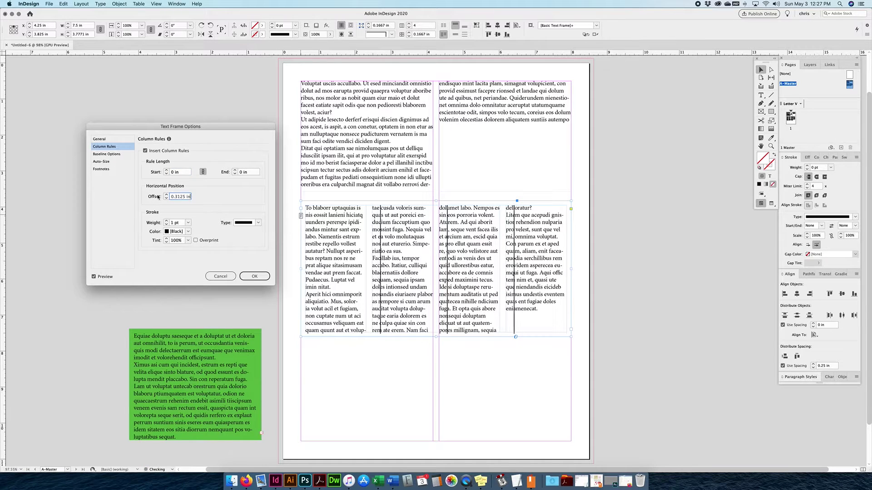
key("Down")
key("Down")
key("Down")
key("Down")
key("Down")
key("Down")
key("Down")
key("Down")
key("Down")
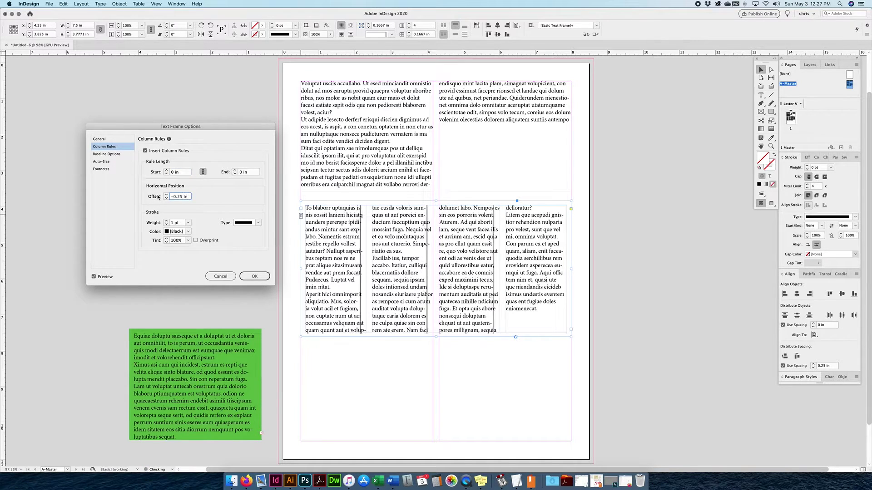
key("Up")
key("Up")
key("Up")
key("Up")
key("Up")
Give the column rules a 0.125 pt weight, the Dashed type and the C=0 M=100 Y=0 K=0 colour
double_click(177, 222)
type(".125")
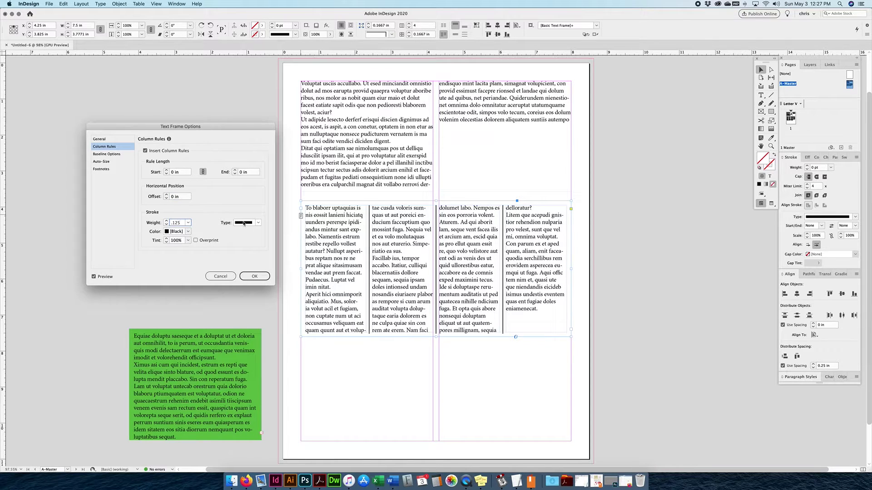
left_click(244, 223)
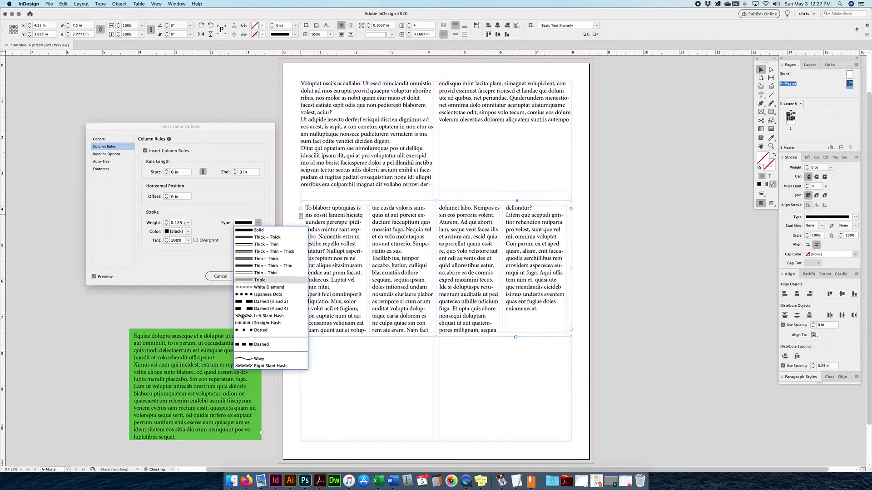
left_click(248, 343)
left_click(176, 232)
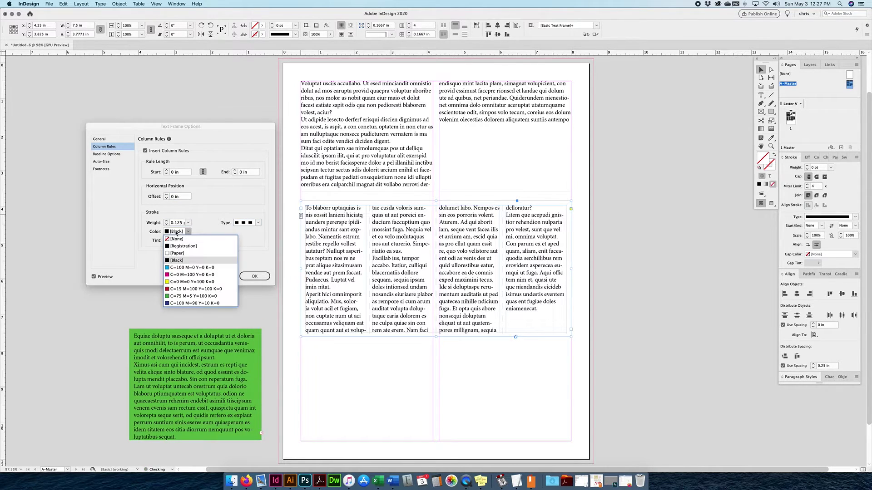
left_click(181, 275)
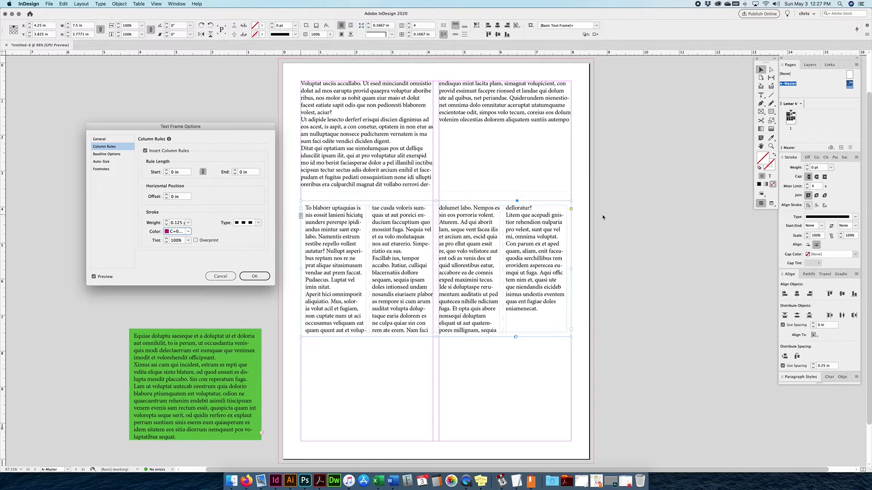
left_click(107, 154)
Cycle First Baseline Offset through Cap Height, Leading, x Height and Fixed, ending on Ascent
left_click(166, 157)
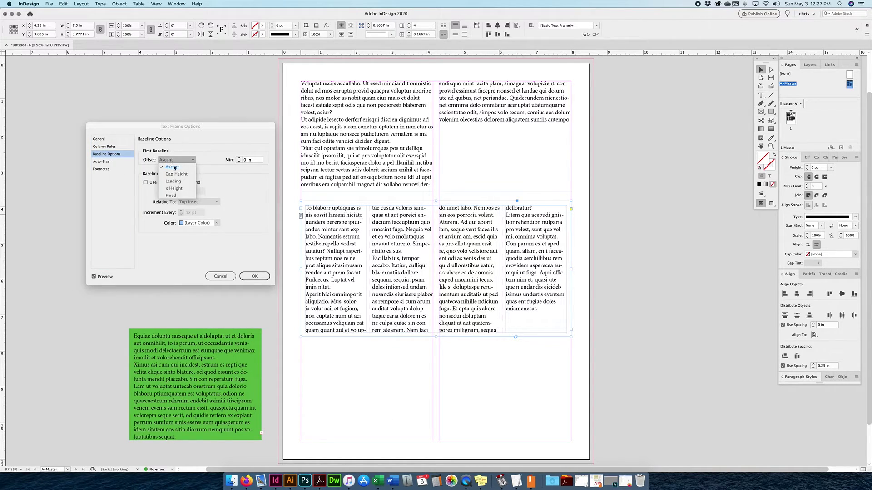
left_click(176, 171)
left_click(177, 160)
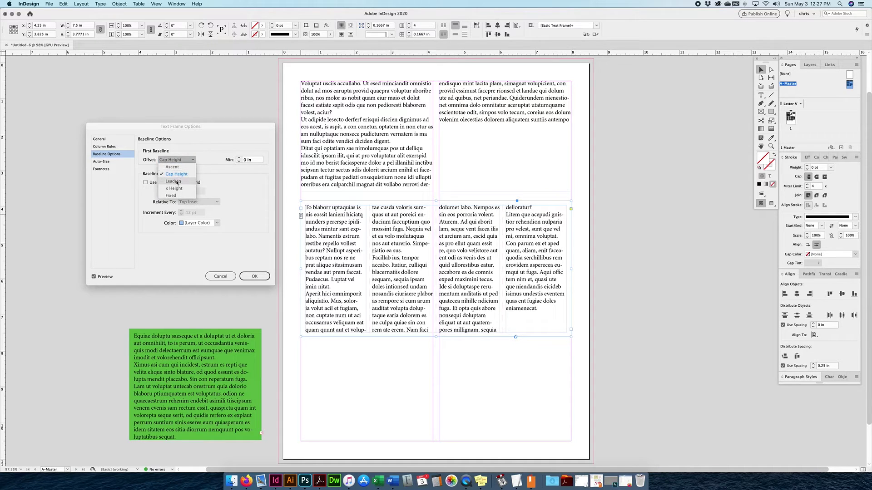
left_click(177, 165)
left_click(177, 160)
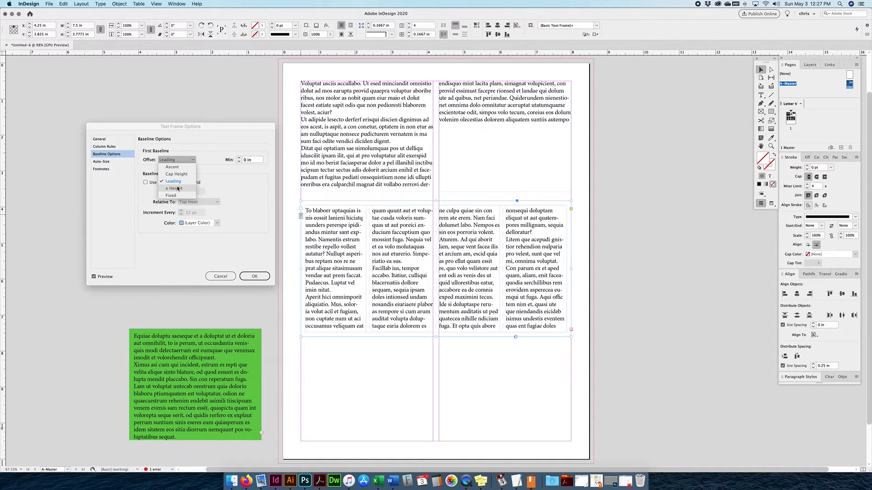
left_click(176, 189)
left_click(176, 160)
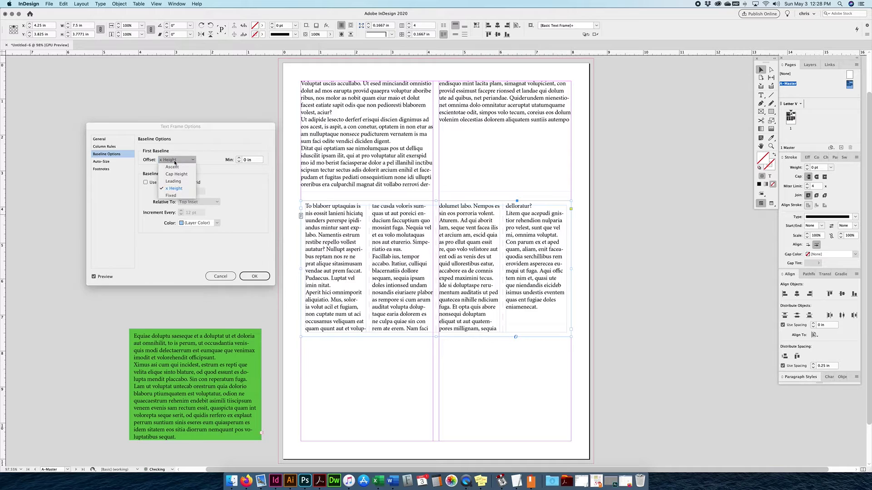
left_click(170, 196)
left_click(179, 161)
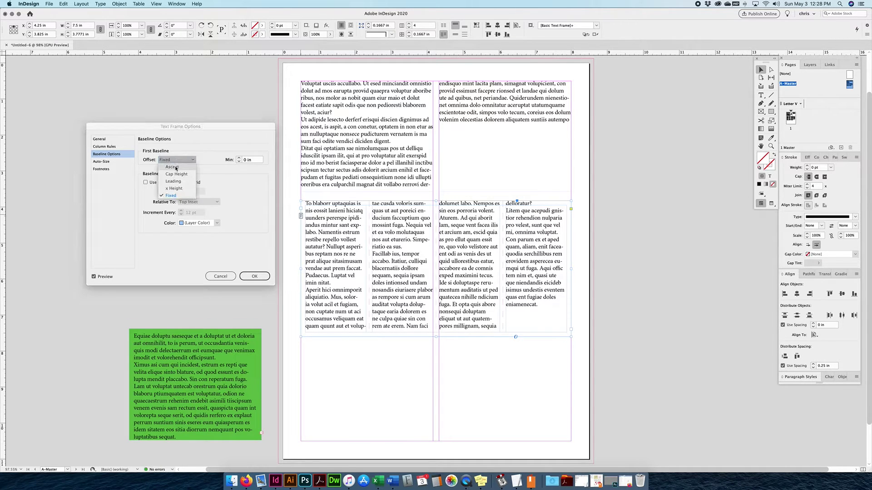
left_click(174, 167)
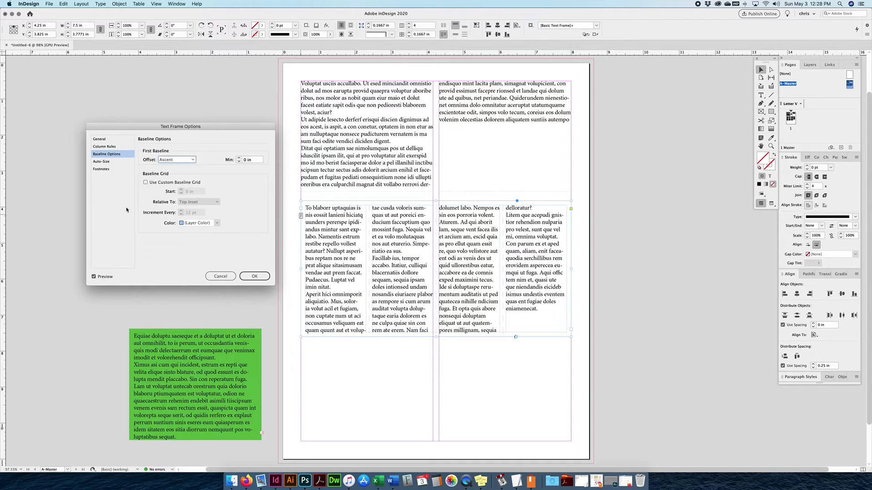
Try the Auto-Sizing modes, settling on Height and Width (Keep Proportions) anchored at the centre
left_click(110, 162)
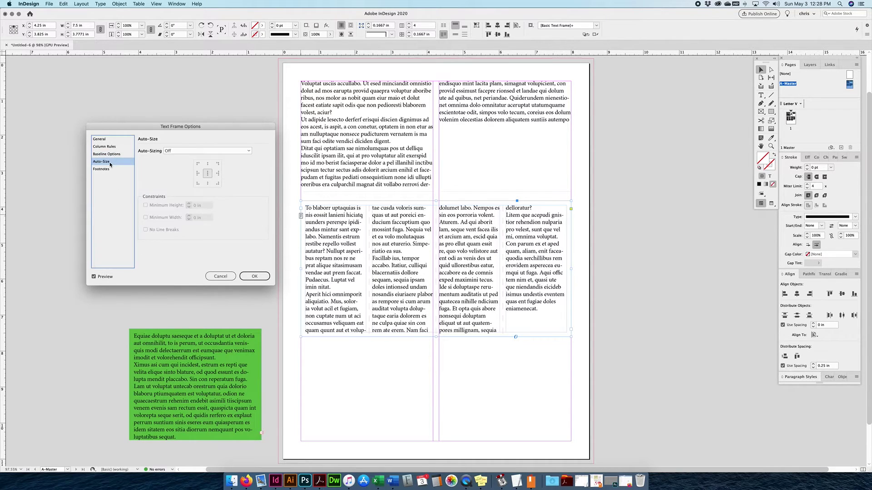
left_click(171, 151)
left_click(184, 160)
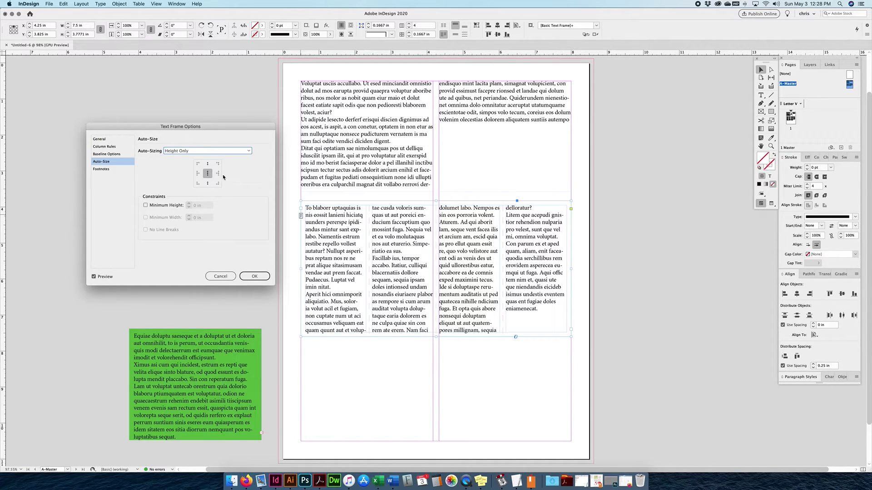
left_click(207, 164)
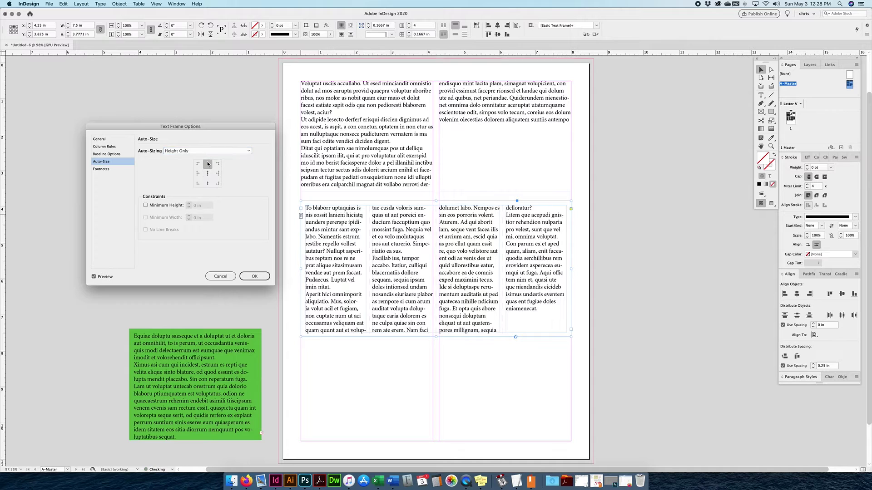
left_click(197, 151)
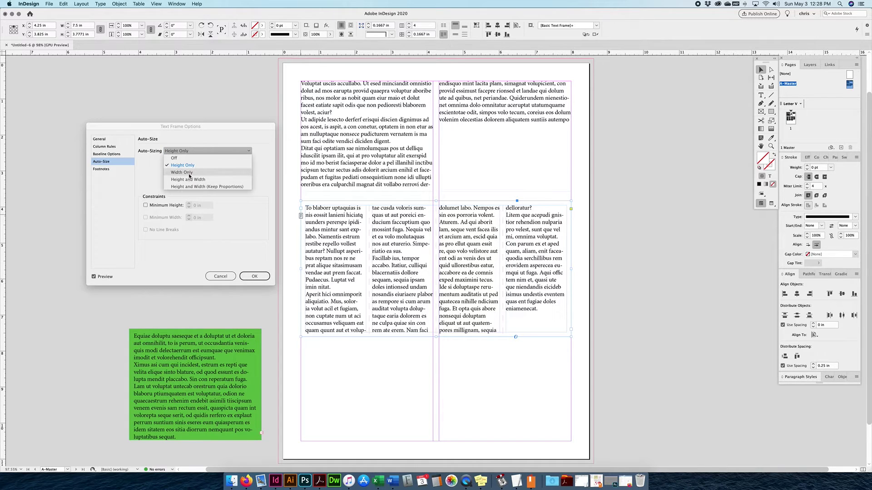
left_click(189, 175)
left_click(198, 151)
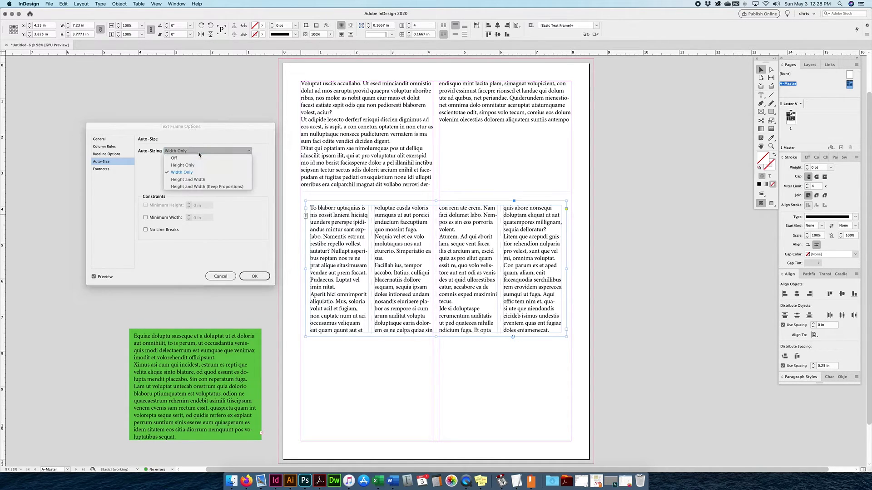
left_click(193, 179)
left_click(198, 151)
left_click(198, 187)
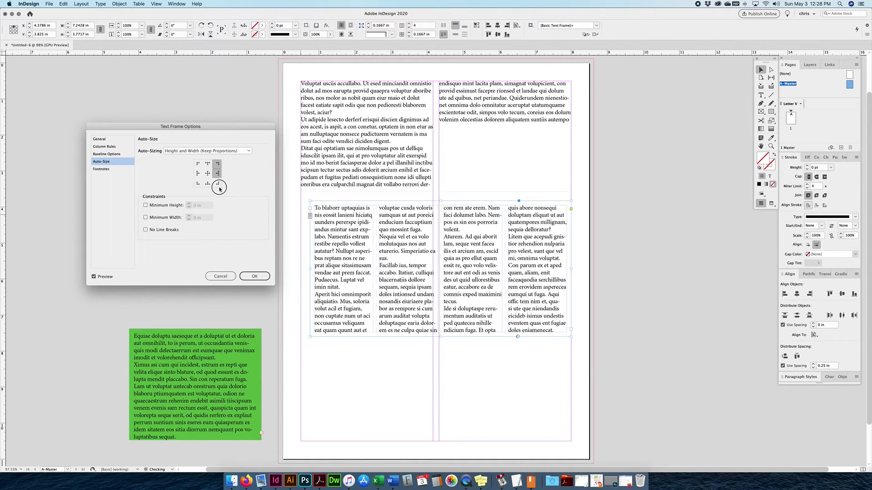
left_click(217, 183)
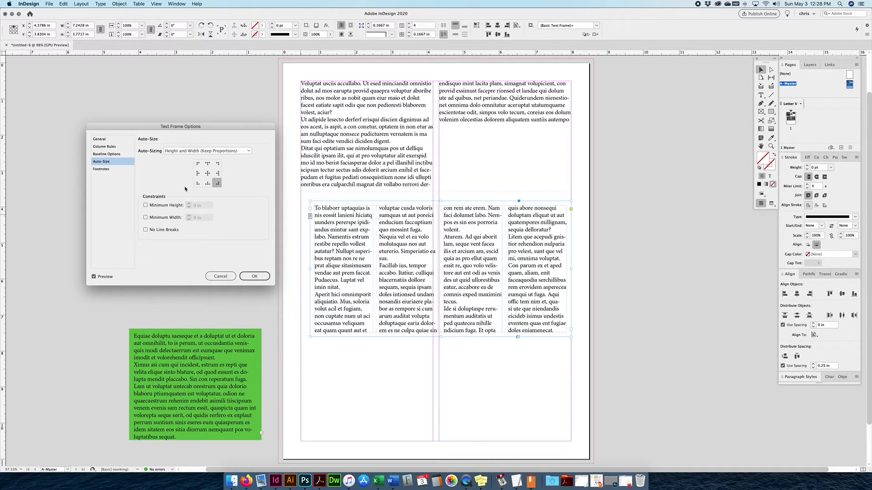
left_click(207, 173)
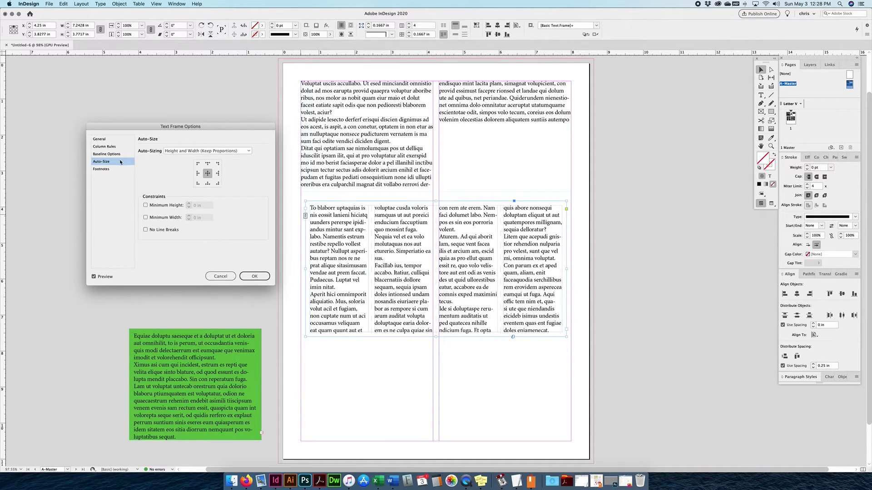
Switch Auto-Sizing off, change the frame from 4 to 2 columns, and toggle Insert Column Rules off
left_click(207, 151)
left_click(190, 155)
left_click(99, 139)
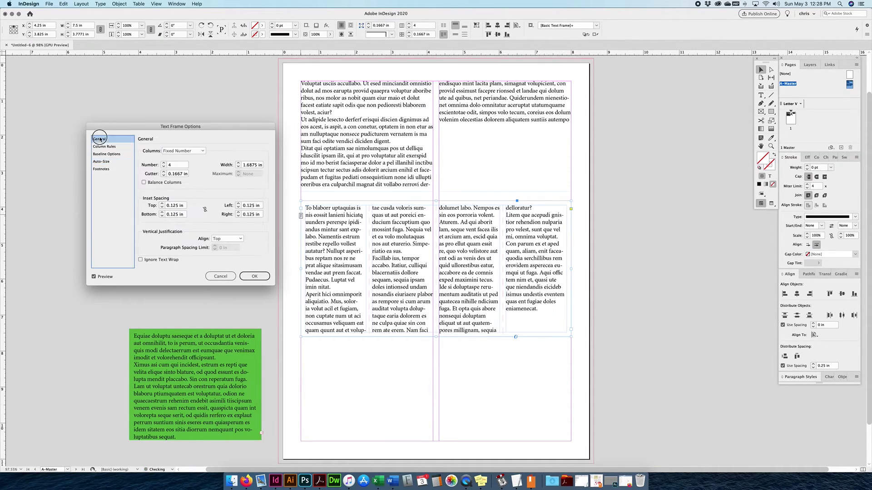
double_click(173, 165)
type("2")
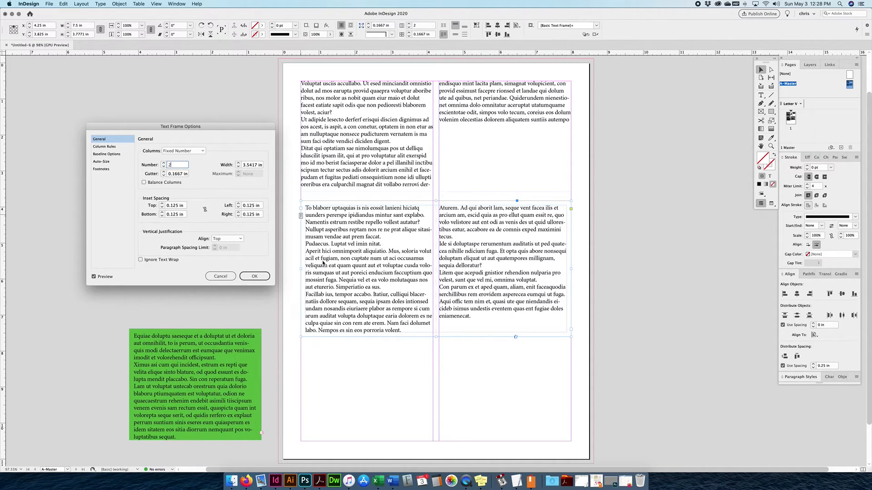
left_click(255, 278)
left_click(104, 147)
left_click(146, 151)
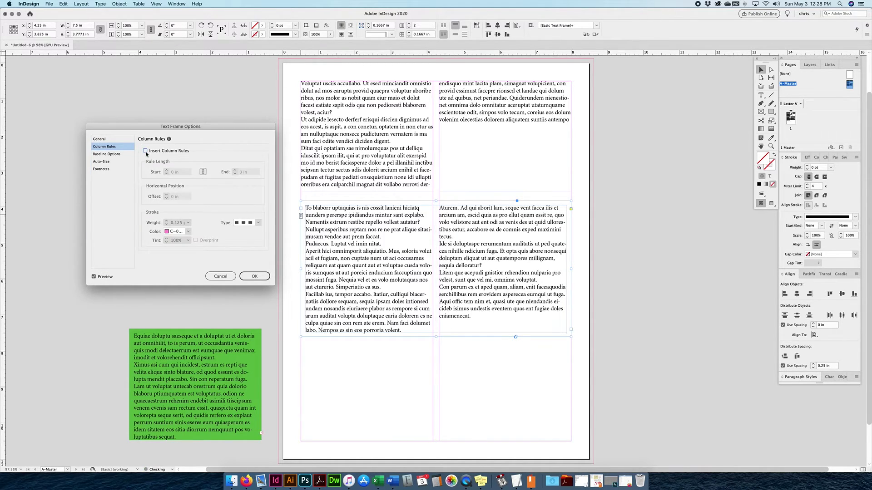
Apply the two-column settings and break 'To blaborr uptaquias' into its own paragraph
left_click(254, 276)
double_click(406, 242)
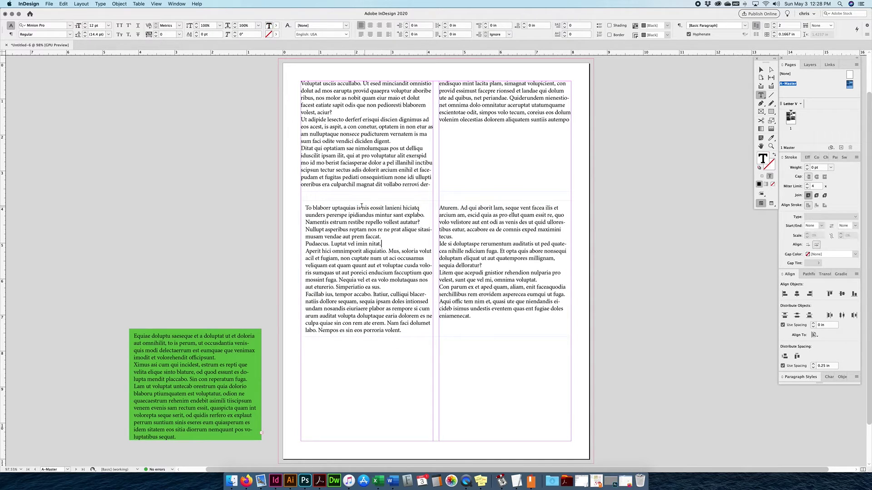
left_click(357, 207)
key("Return")
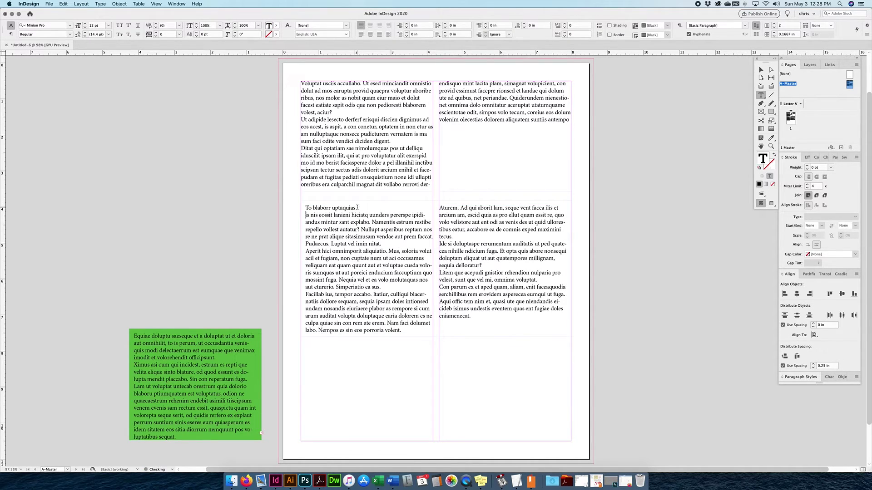
Select the 'To blaborr uptaquias' heading line and centre-align it
left_click_drag(309, 208, 356, 207)
left_click(366, 205)
left_click_drag(303, 207, 473, 210)
left_click(403, 210)
left_click_drag(304, 208, 359, 208)
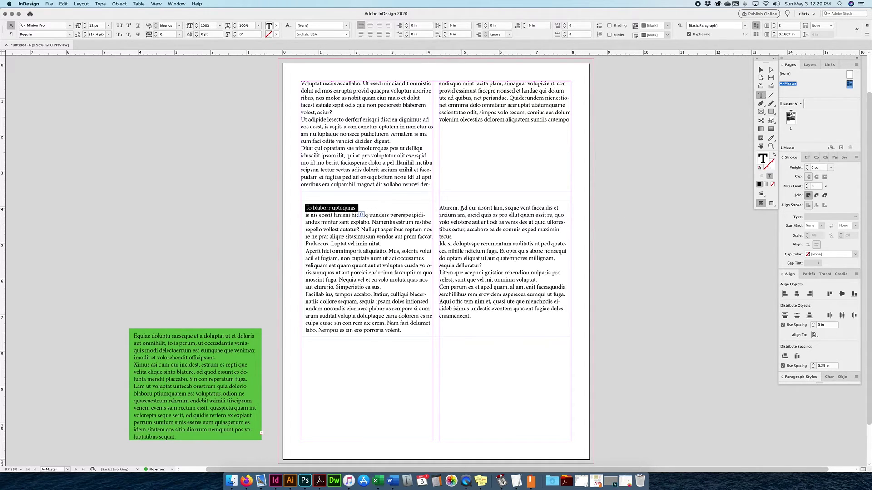
left_click(370, 25)
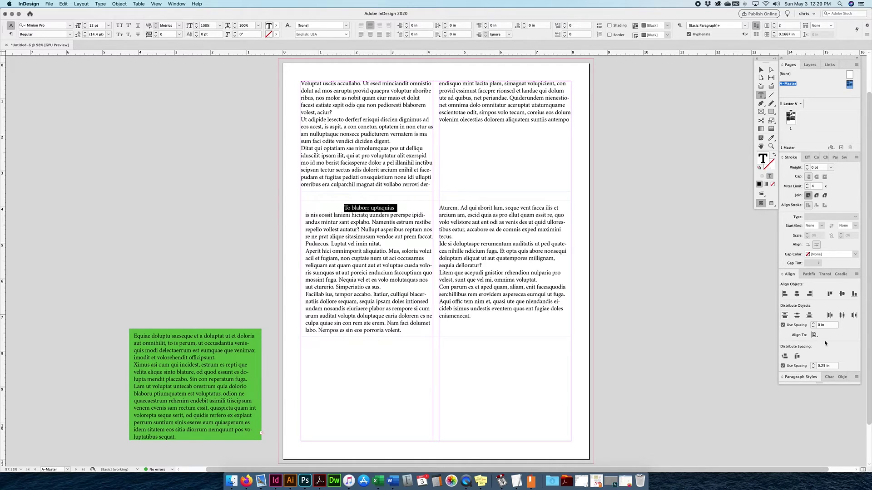
Set the heading's Paragraph Layout to Span Columns with Span All, using Preview
left_click(835, 157)
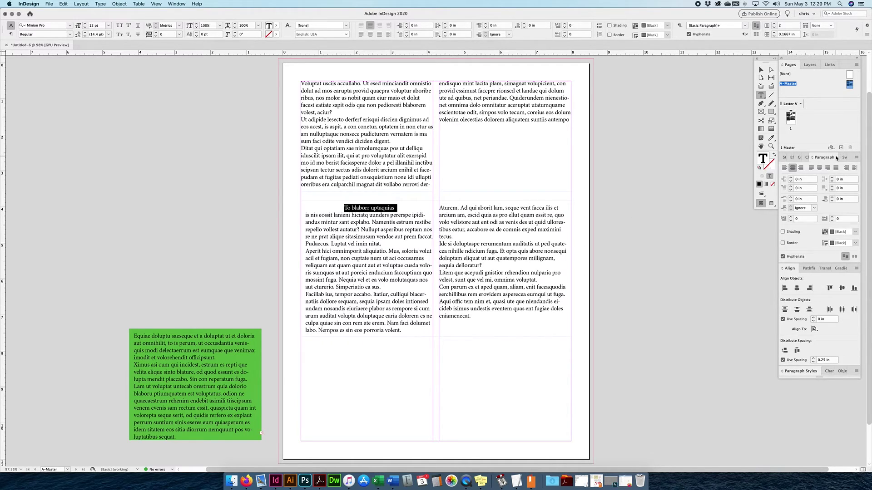
left_click(856, 157)
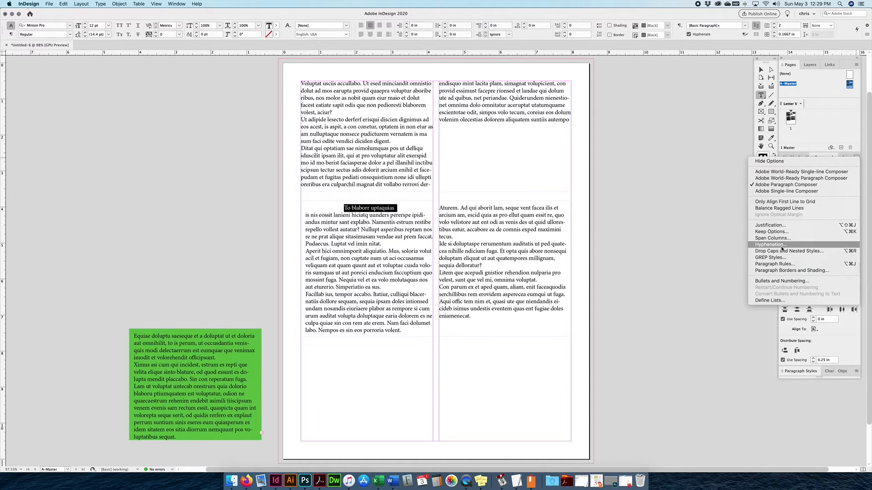
left_click(780, 244)
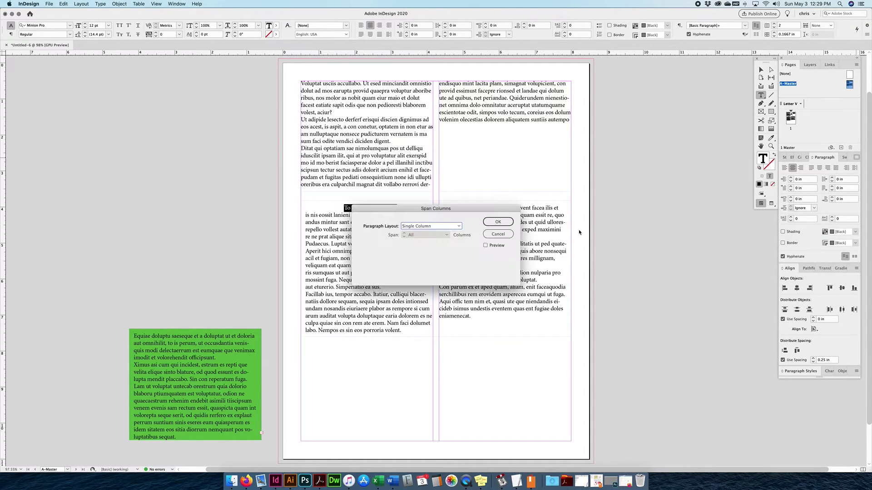
left_click_drag(479, 208, 549, 327)
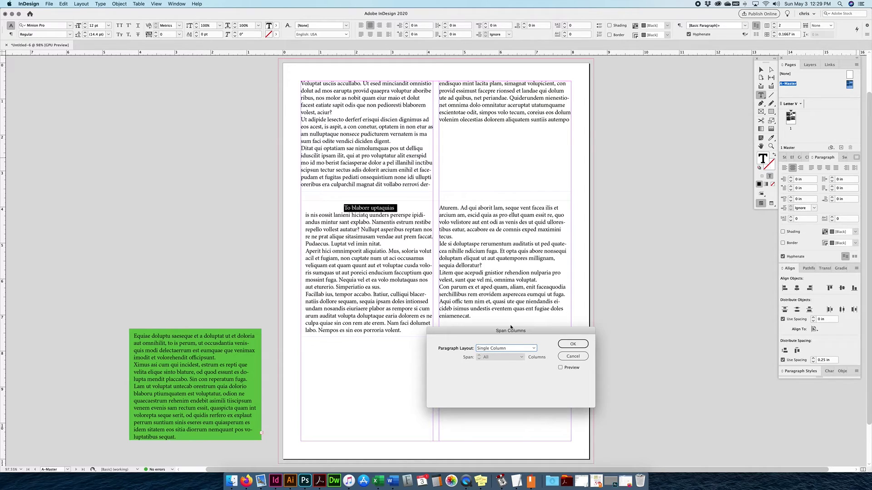
left_click(560, 367)
left_click(505, 348)
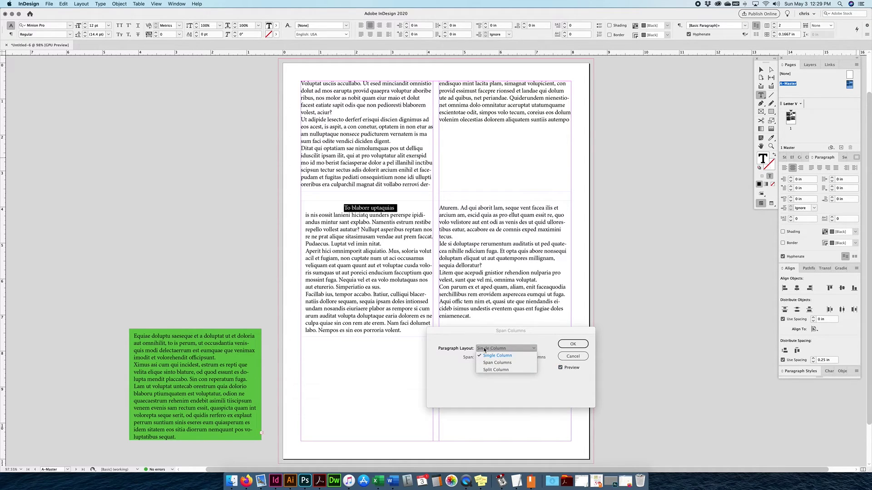
left_click(492, 363)
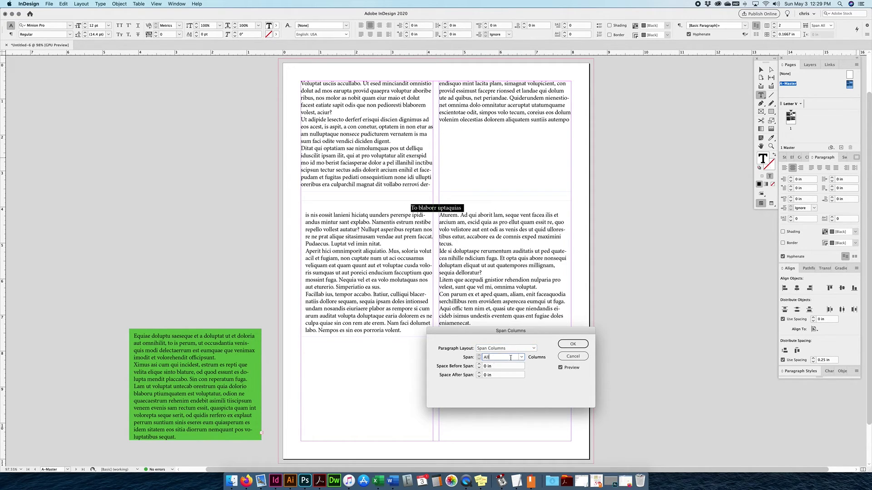
left_click(521, 357)
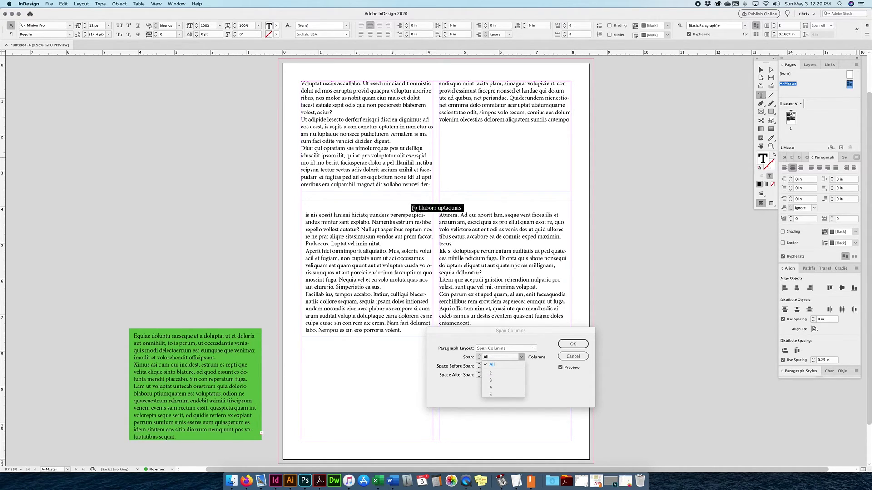
left_click(547, 405)
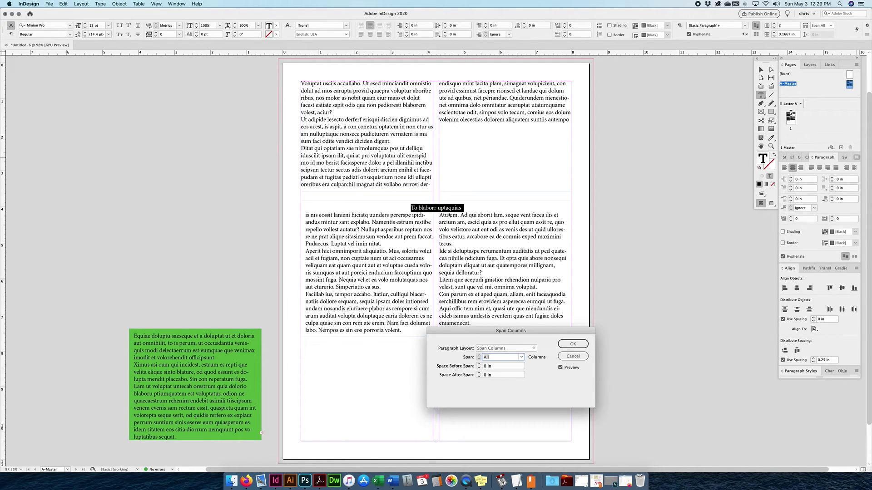
key("Return")
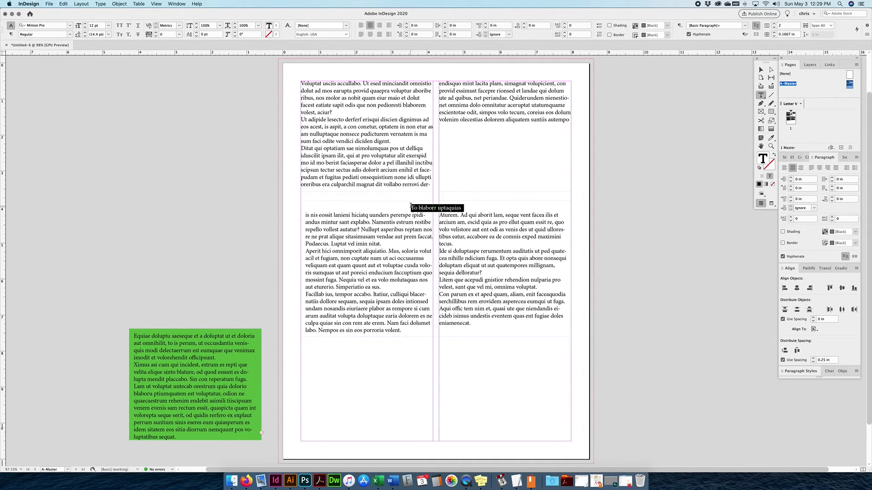
scroll(410, 206, "right", 1)
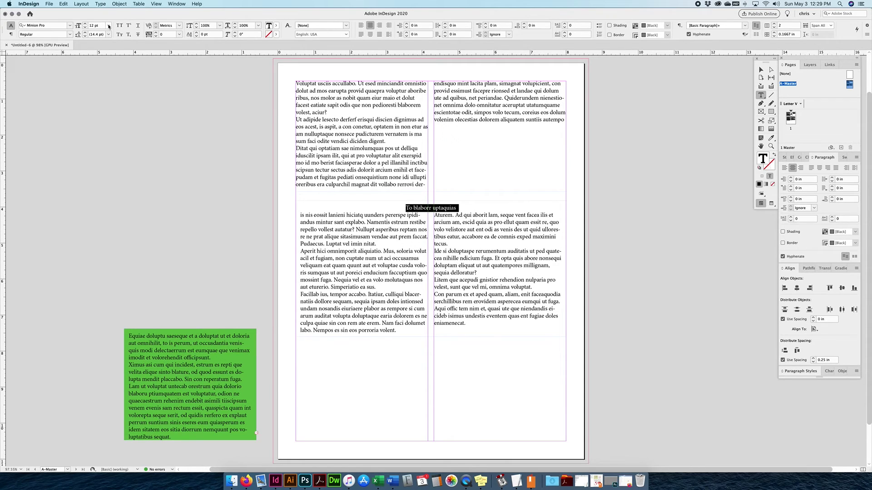
Make the heading All Caps at 15 pt and drag the two-column text frame lower on the page
left_click(120, 25)
double_click(96, 25)
type("15")
key("Return")
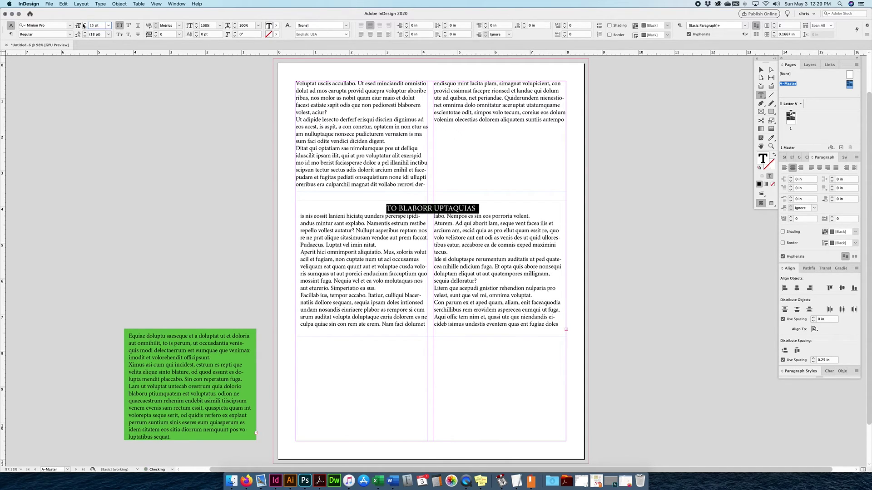
left_click(760, 69)
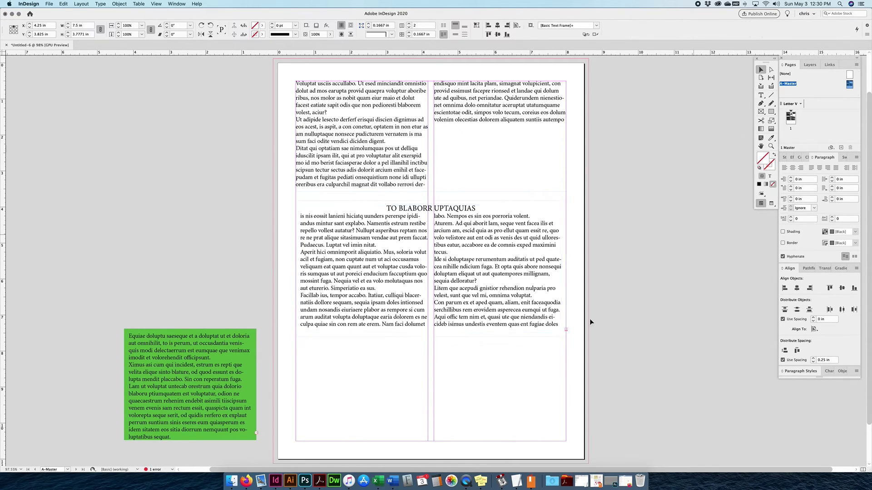
left_click_drag(488, 317, 329, 319)
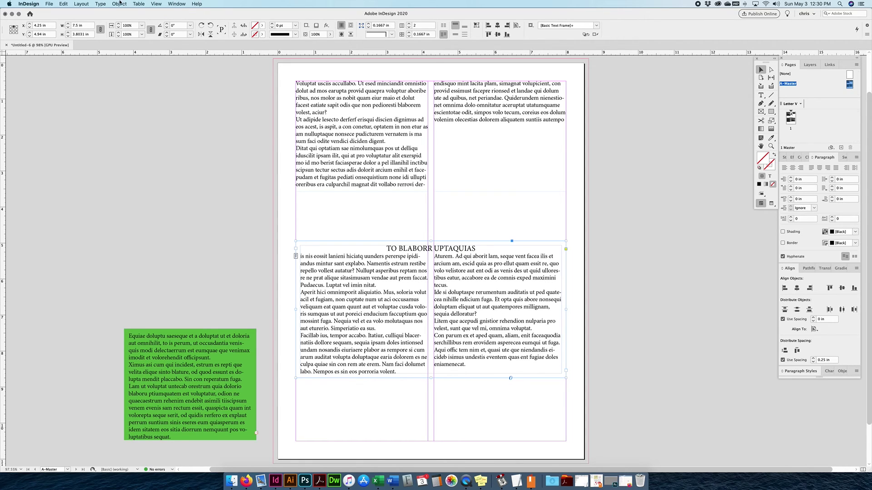
left_click(119, 4)
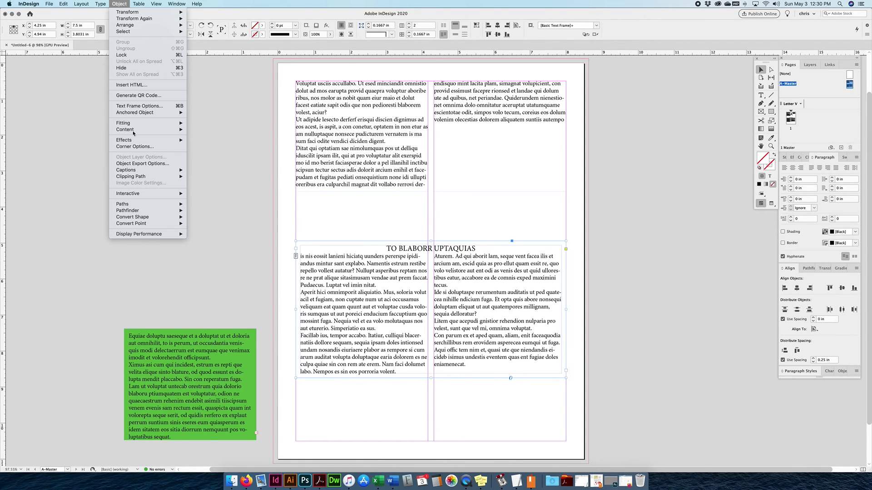
left_click(138, 106)
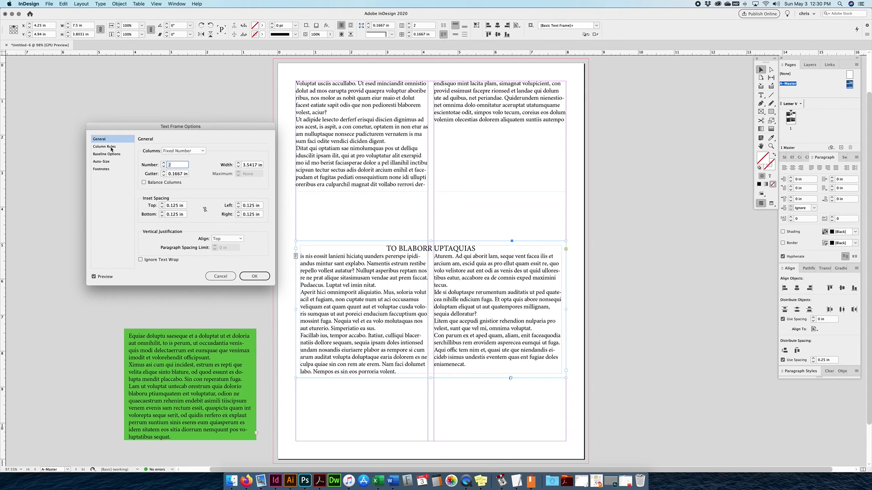
left_click(254, 276)
left_click(623, 289)
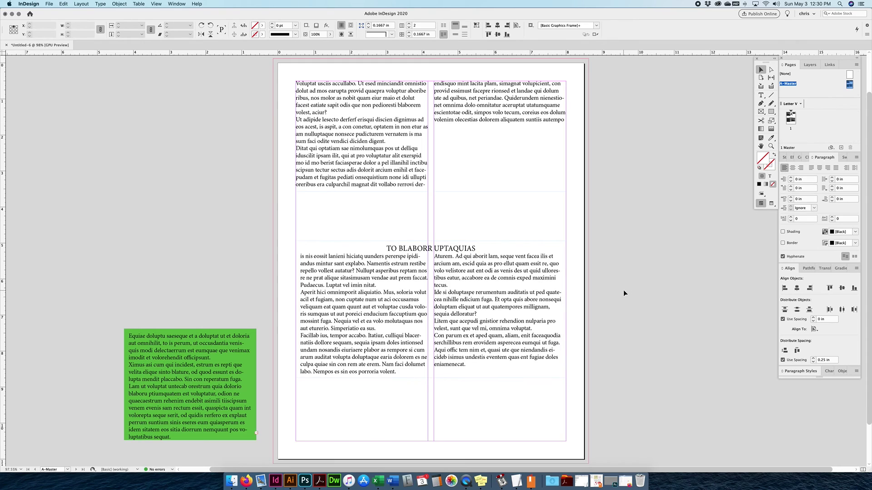